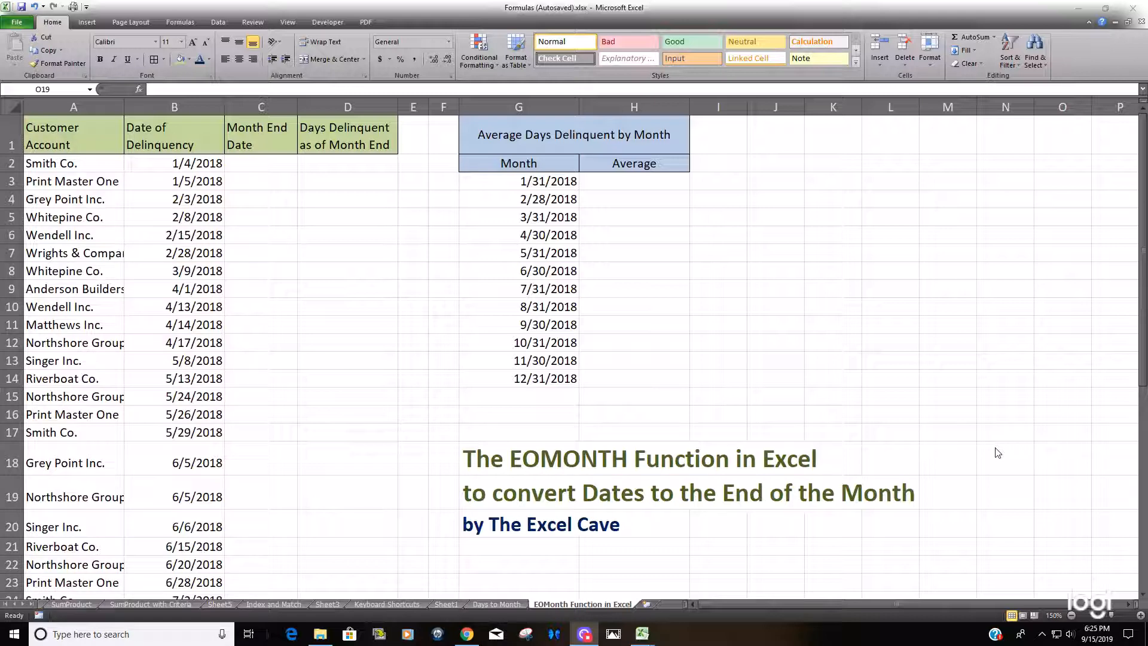
Review the customer accounts and delinquency dates down the list, including the first account's delinquency date and empty month-end cell
click(244, 201)
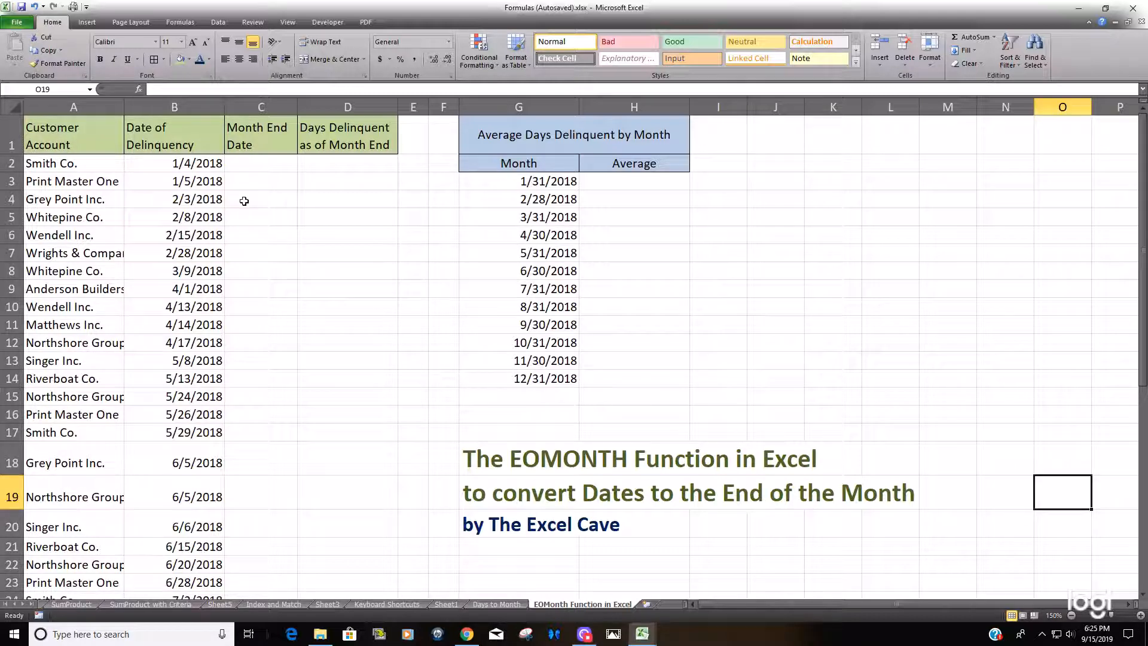
click(91, 105)
click(175, 106)
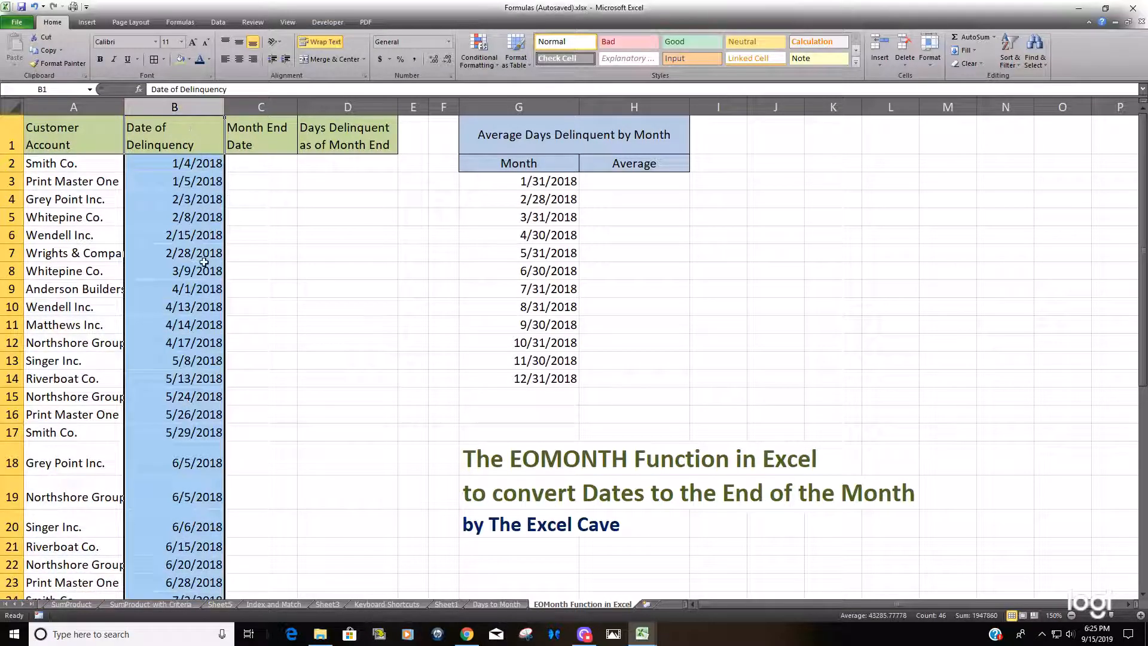
scroll(204, 263, down, 2)
scroll(205, 266, up, 2)
scroll(198, 188, down, 1)
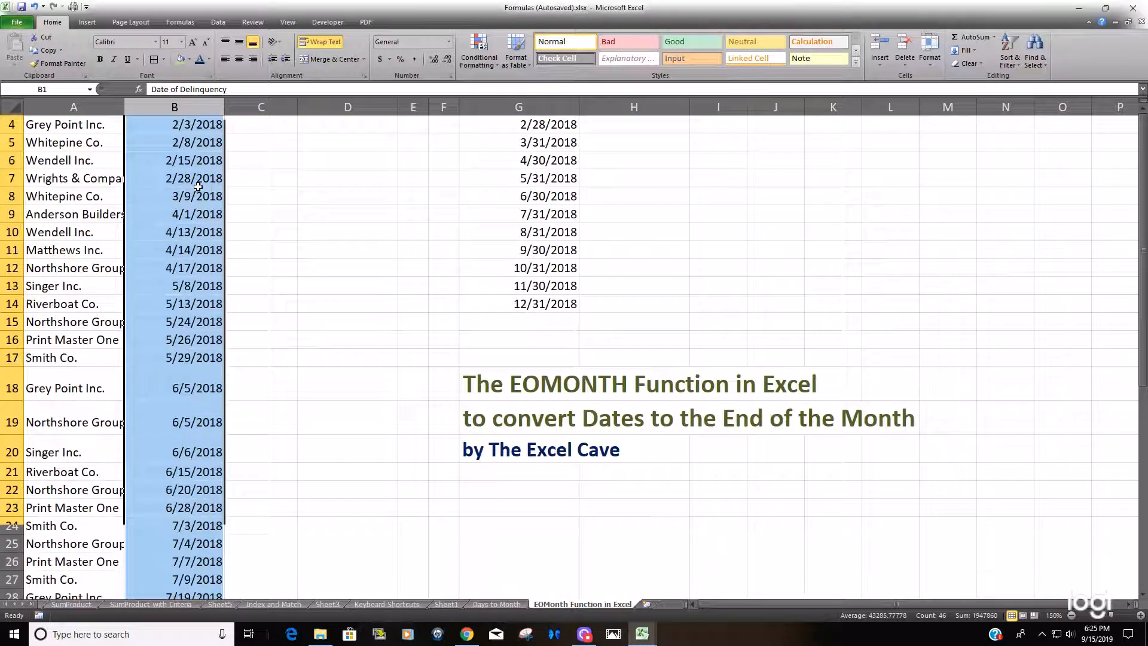
scroll(198, 187, down, 7)
scroll(199, 187, up, 8)
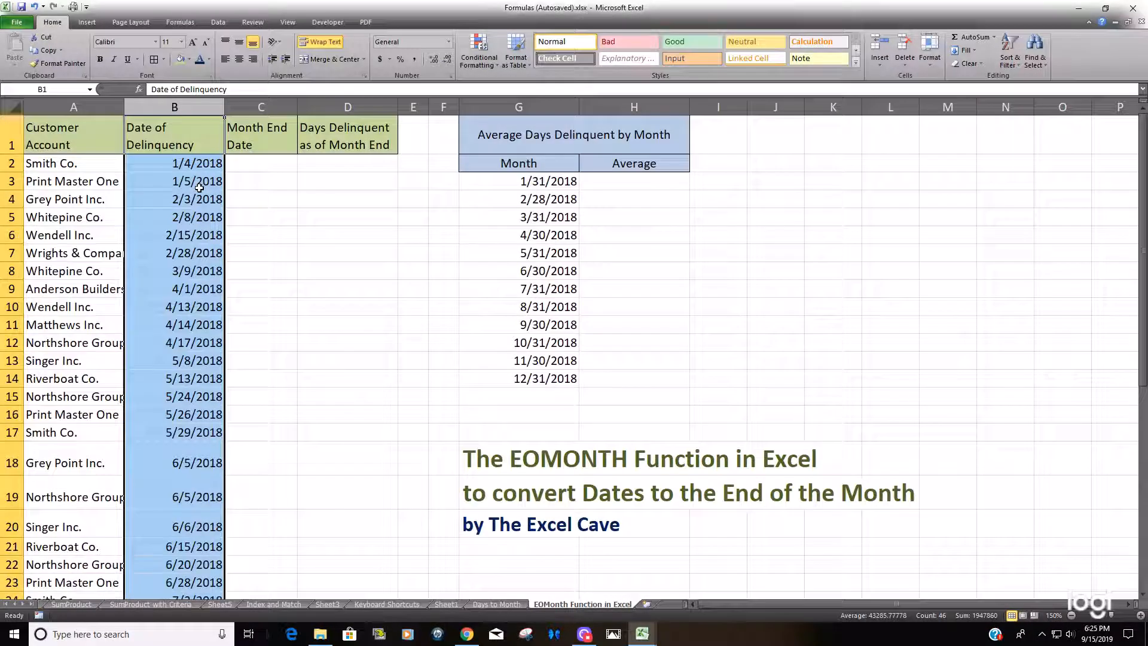
click(257, 166)
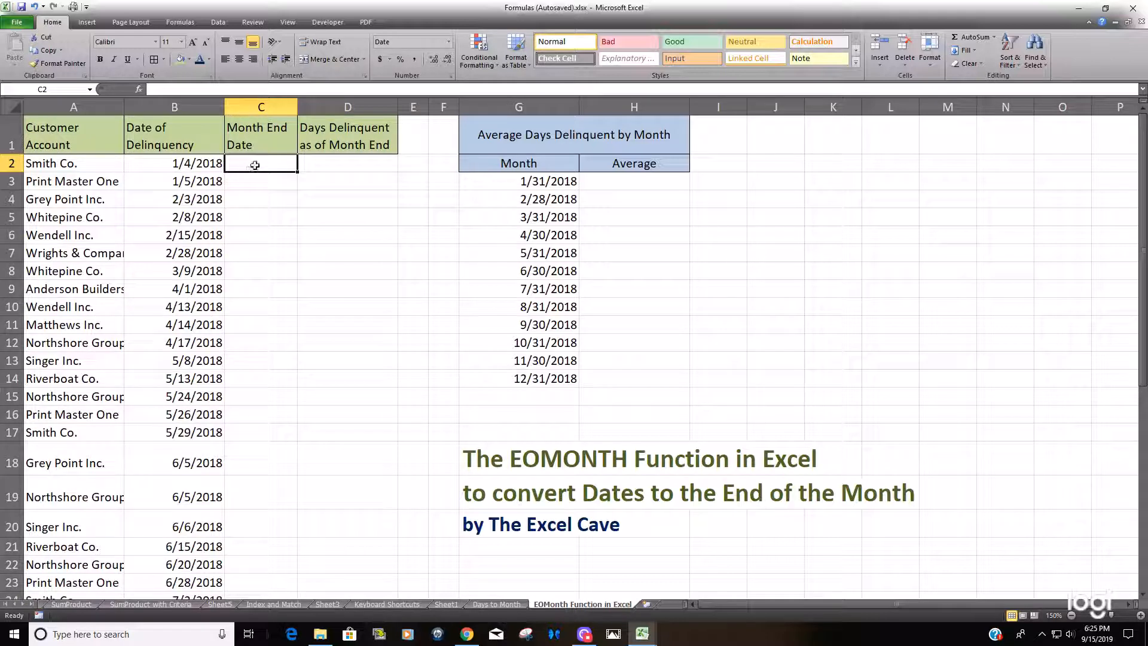
click(208, 163)
click(245, 163)
click(197, 163)
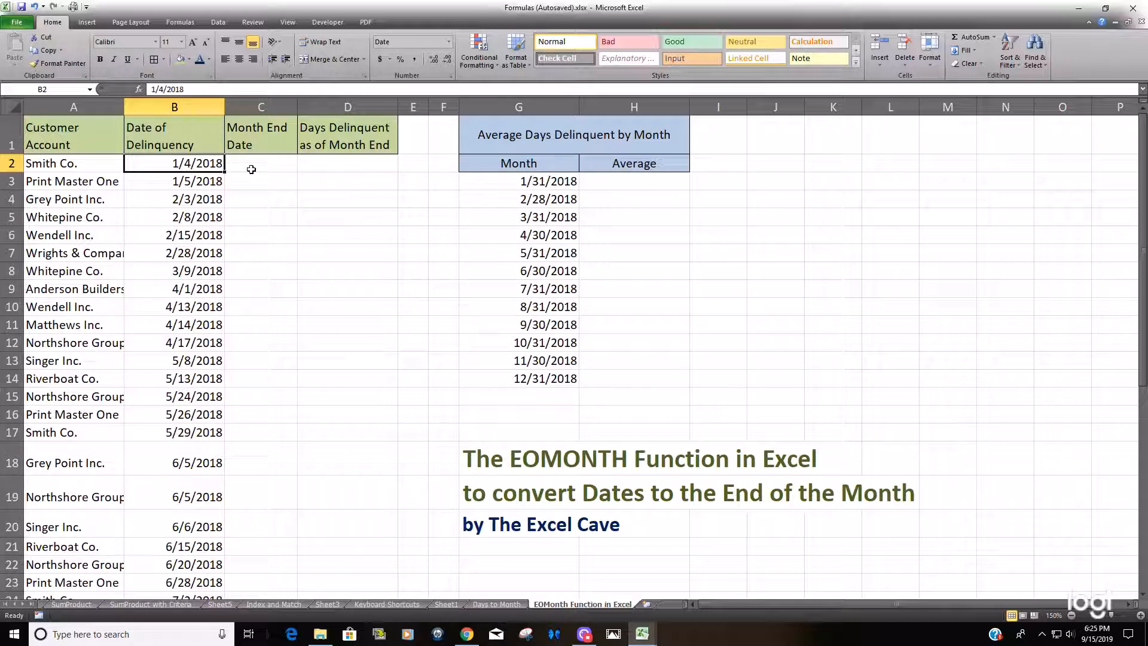
click(251, 170)
text(=)
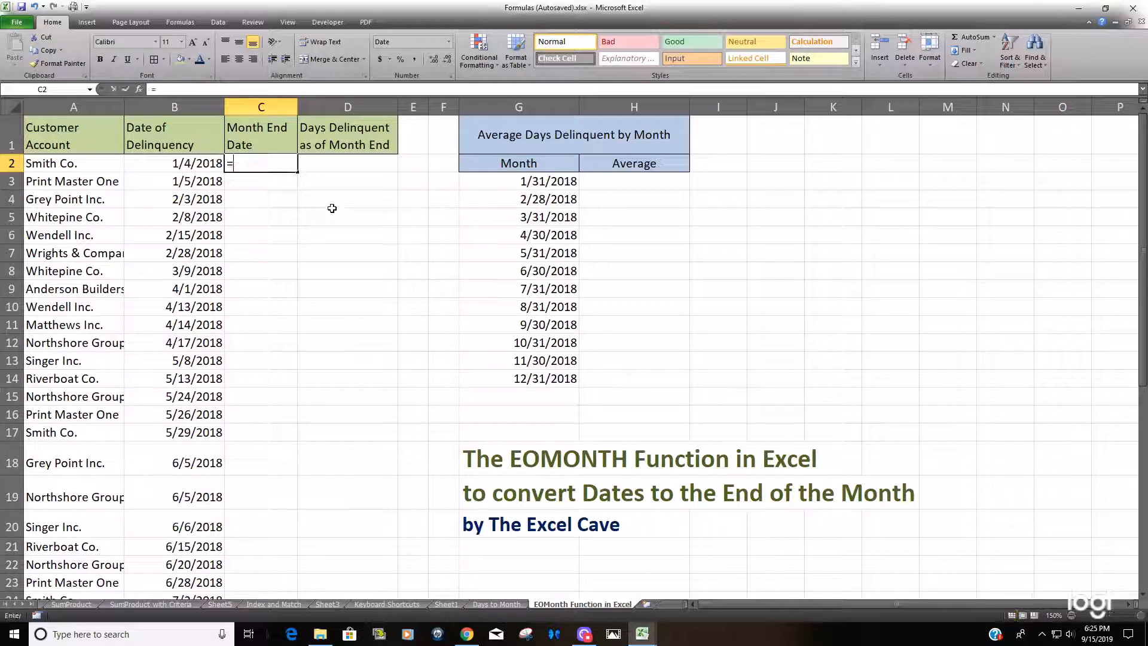
key(Escape)
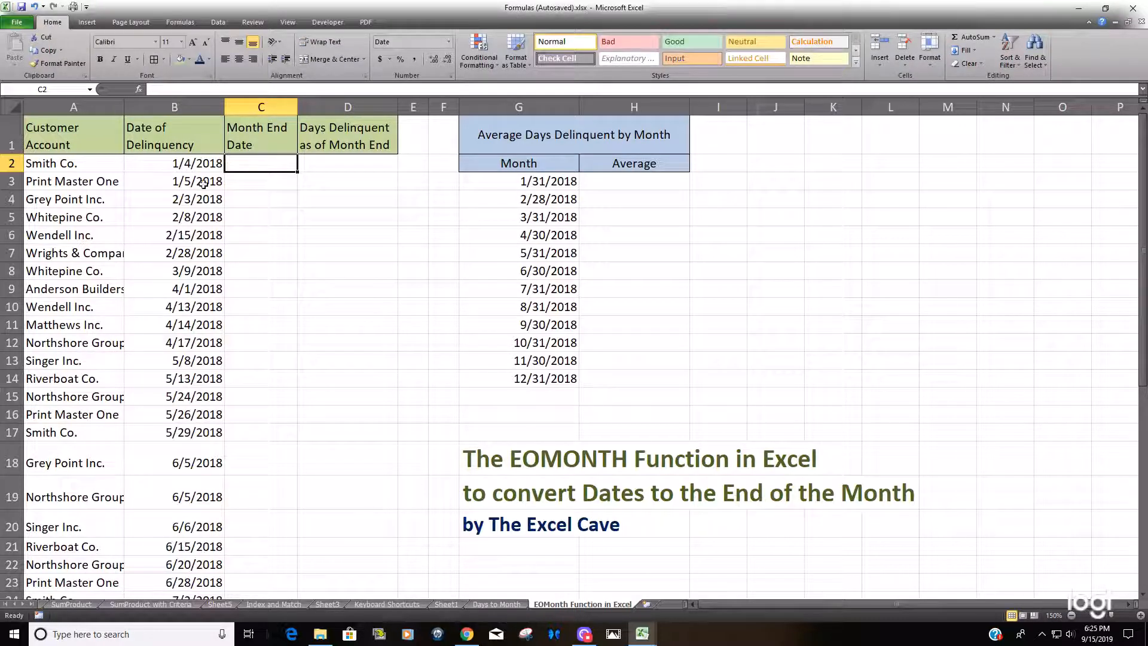
Enter =EOMONTH(B2,0) in C2 to return the month-end date for the first account's delinquency date
click(204, 164)
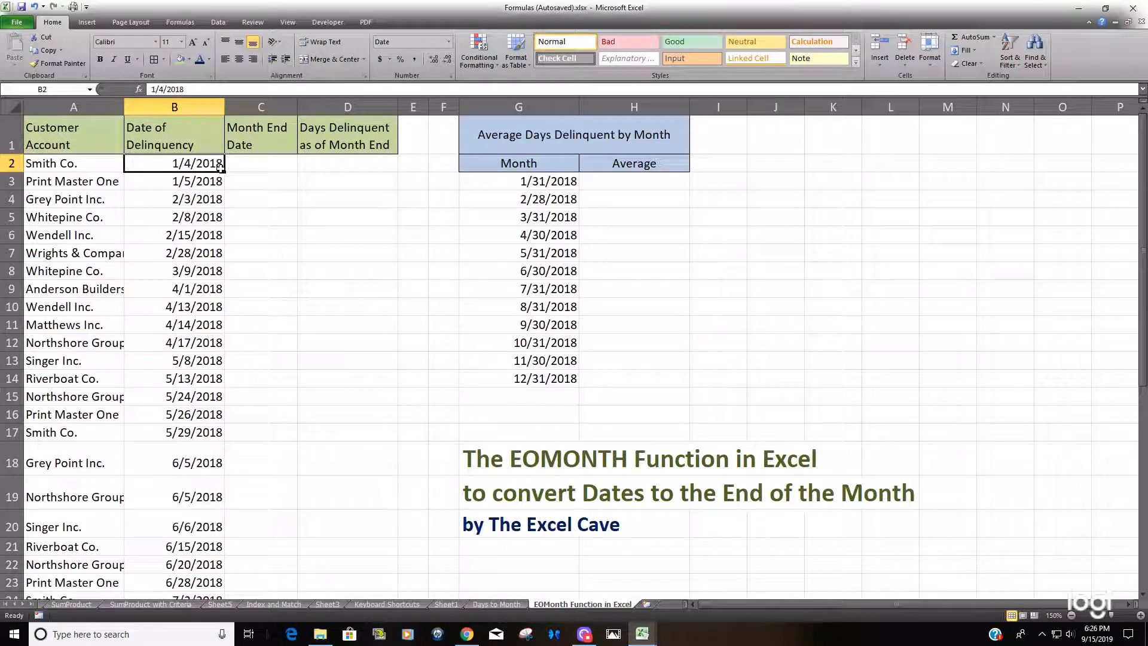
click(267, 164)
text(=E)
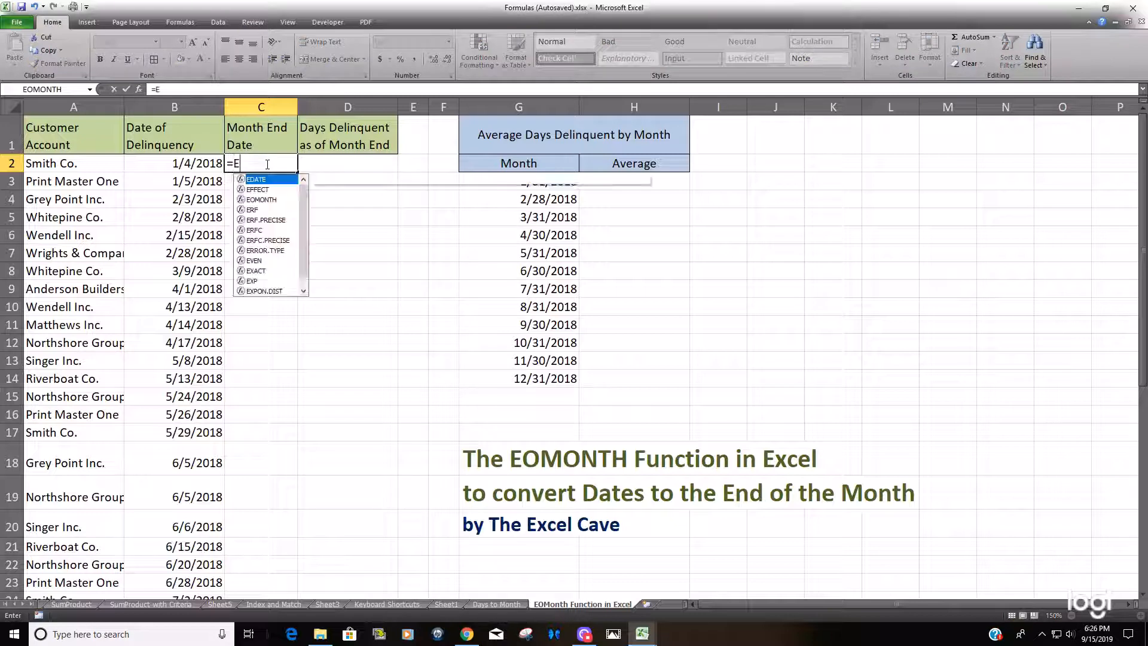
text(o)
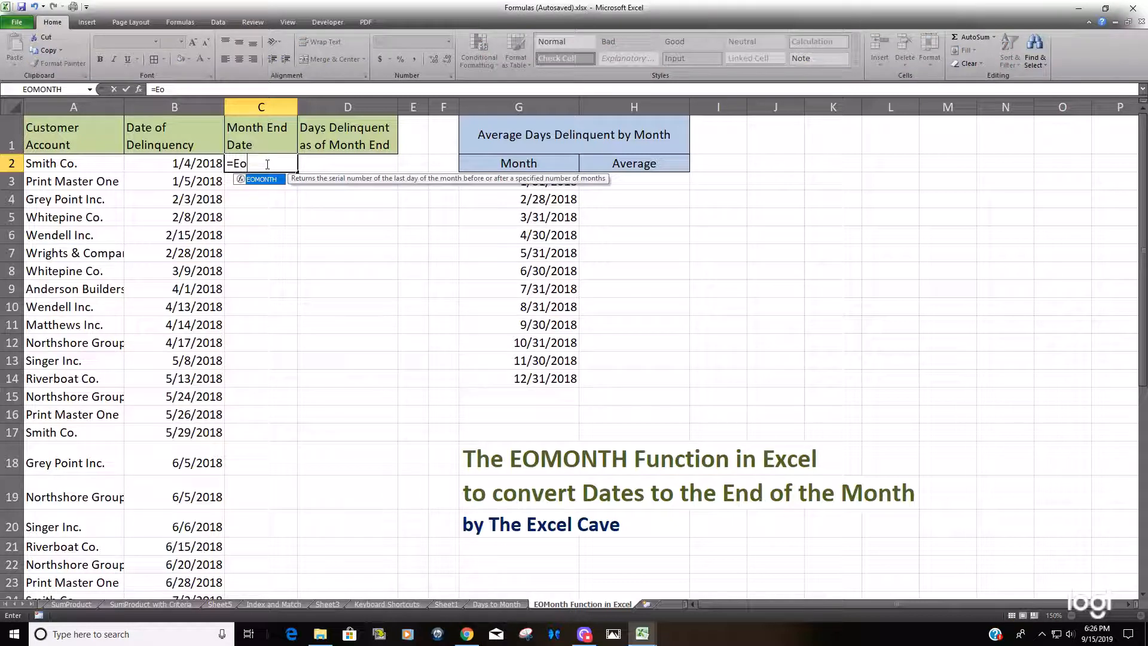
key(Tab)
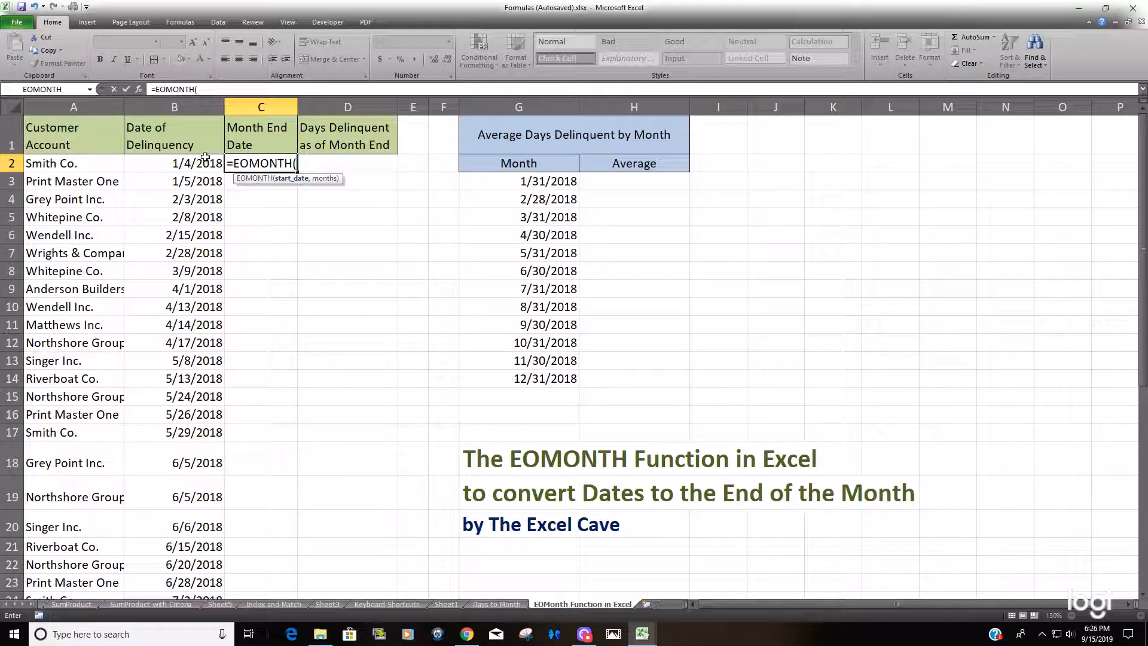
click(200, 162)
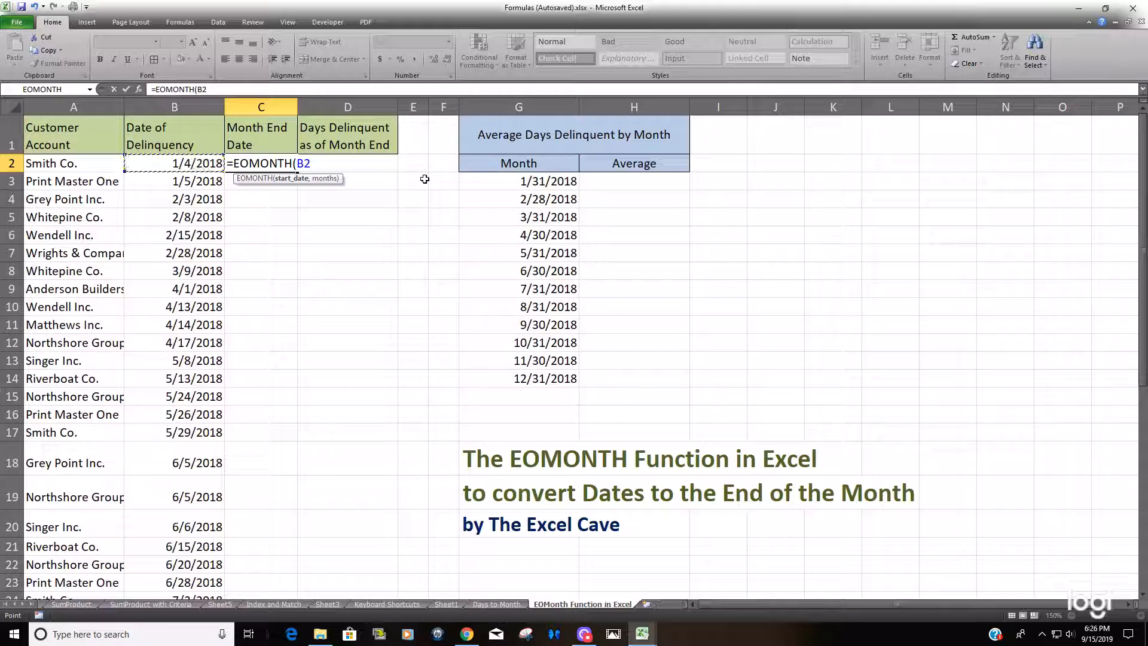
text(,)
text(0))
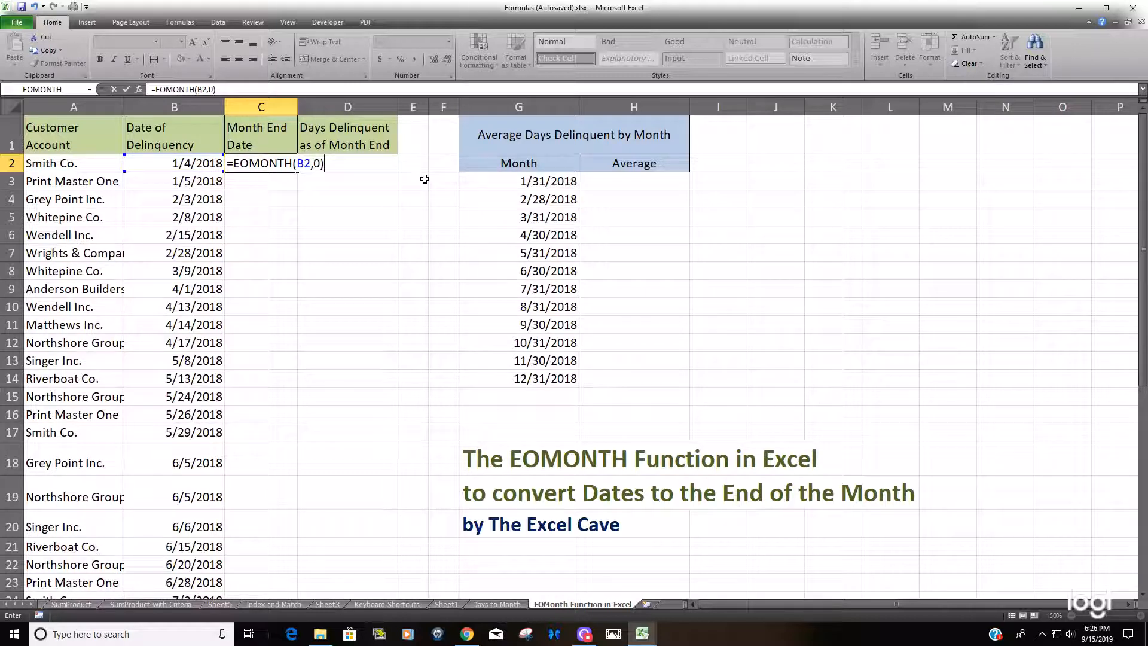
key(Return)
Change the months argument of the EOMONTH formula in C2 to -1 for the previous month's end
key(Up)
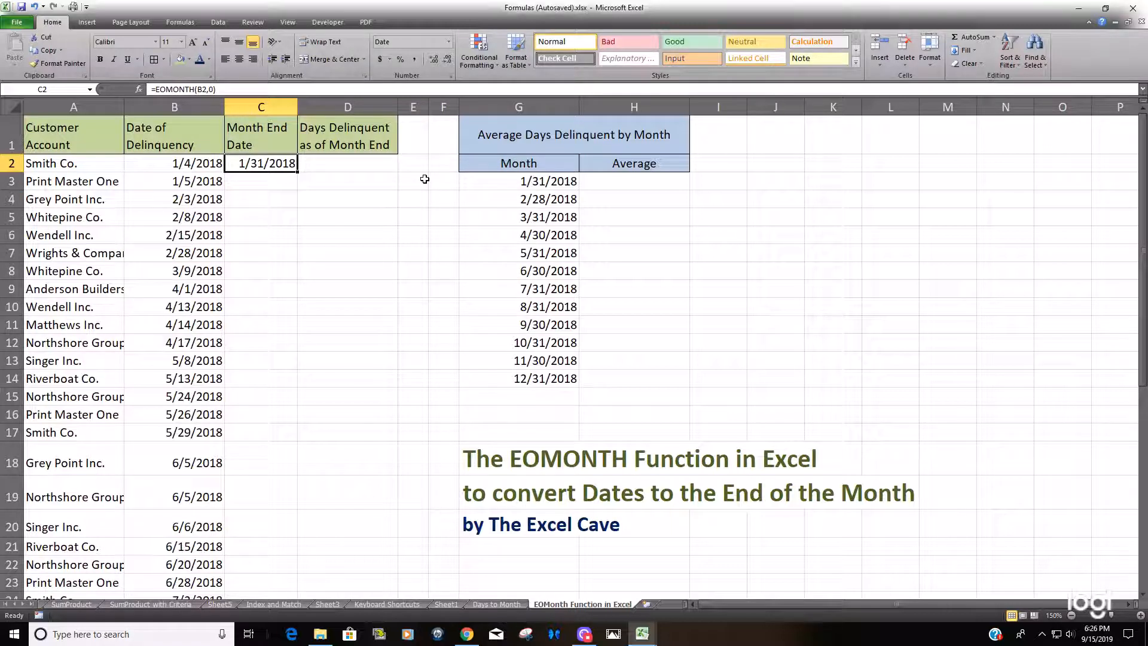
key(F2)
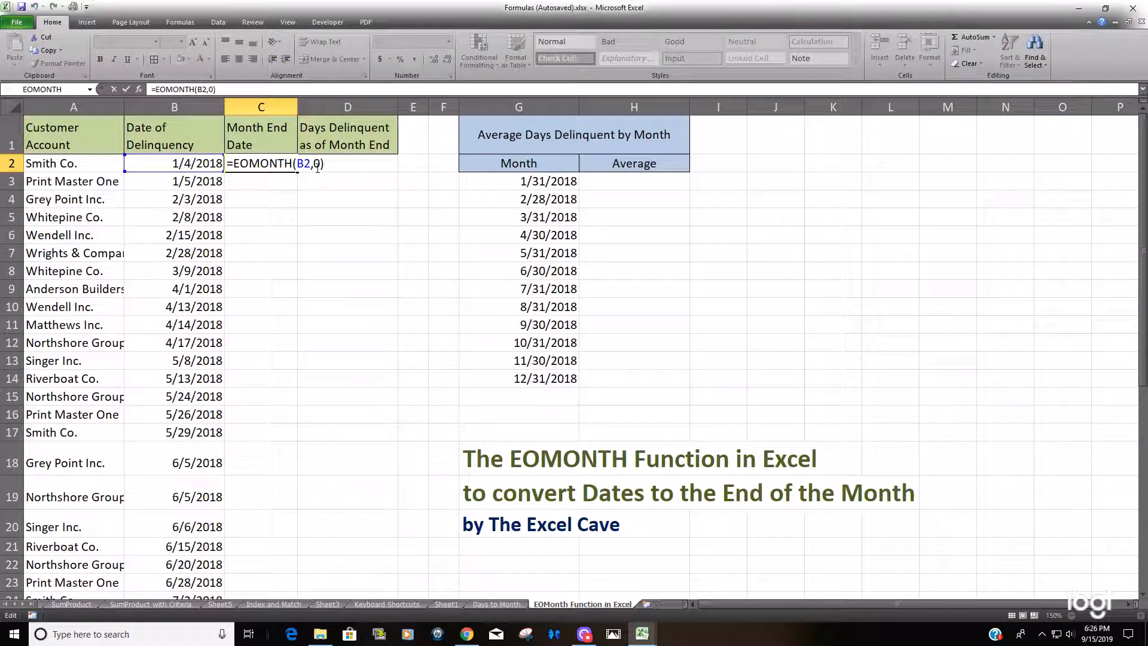
key(Left)
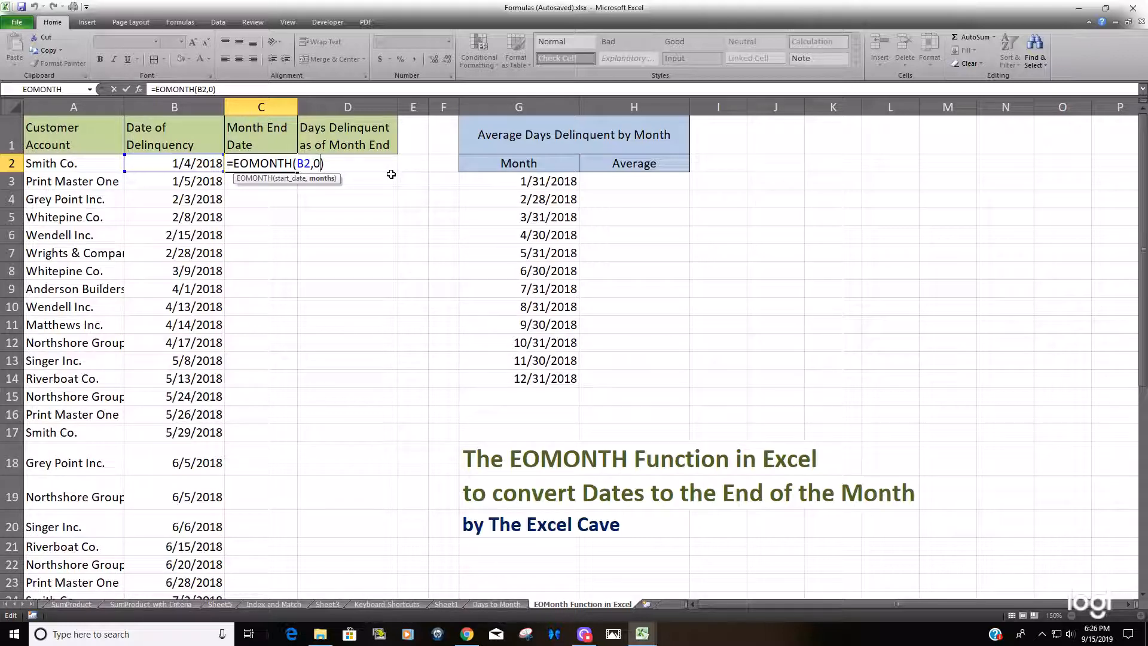
key(BackSpace)
text(-1)
key(Return)
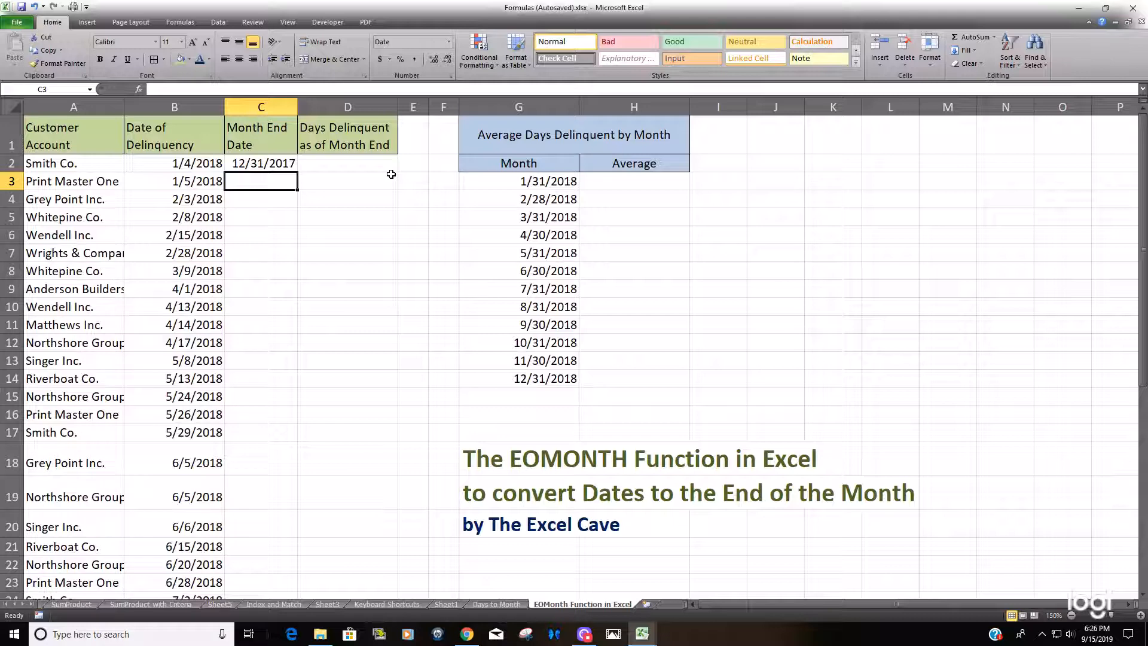
Change the months argument of the EOMONTH formula in C2 to 3 for the month end three months ahead
key(Up)
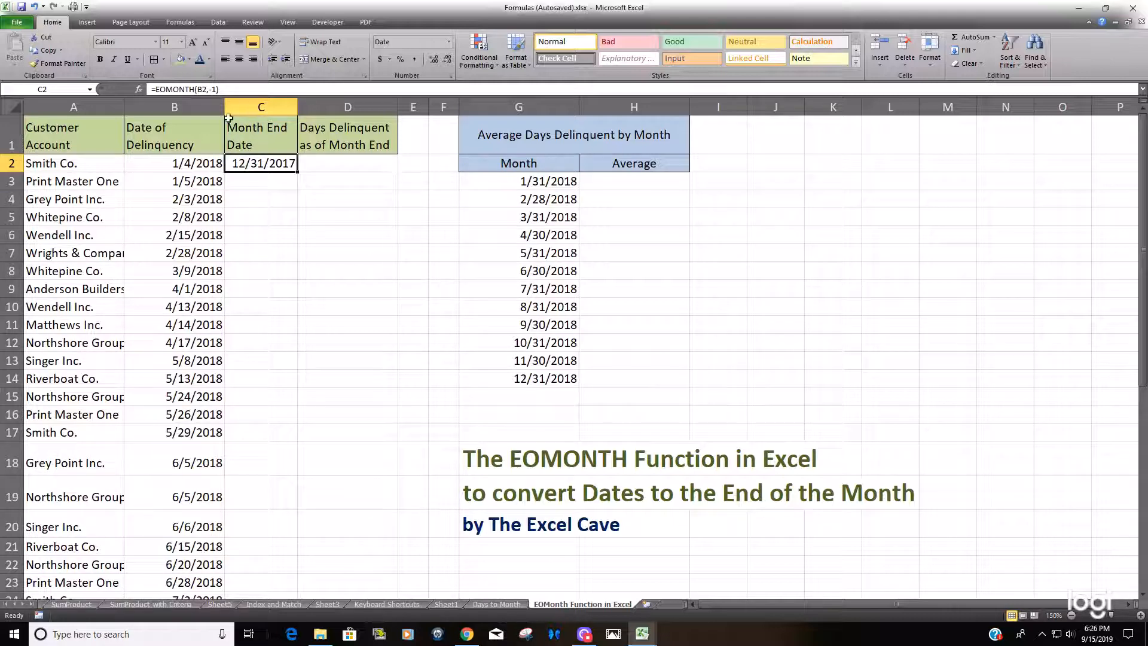
click(275, 90)
key(Left)
key(Left)
key(BackSpace)
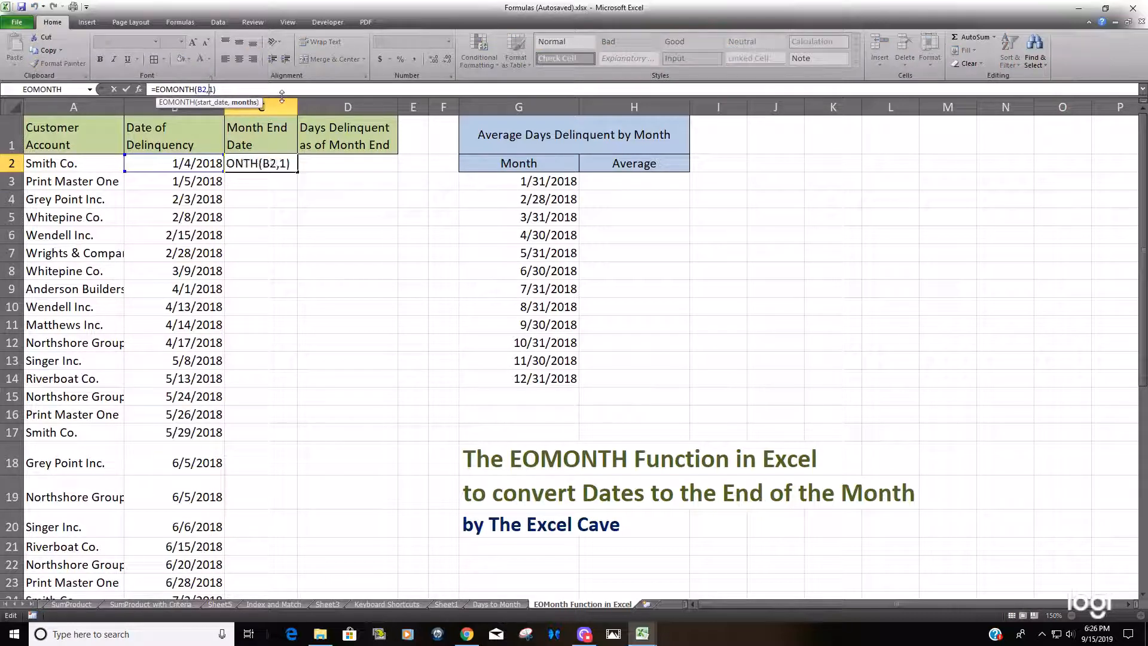
key(Delete)
text(3)
key(Return)
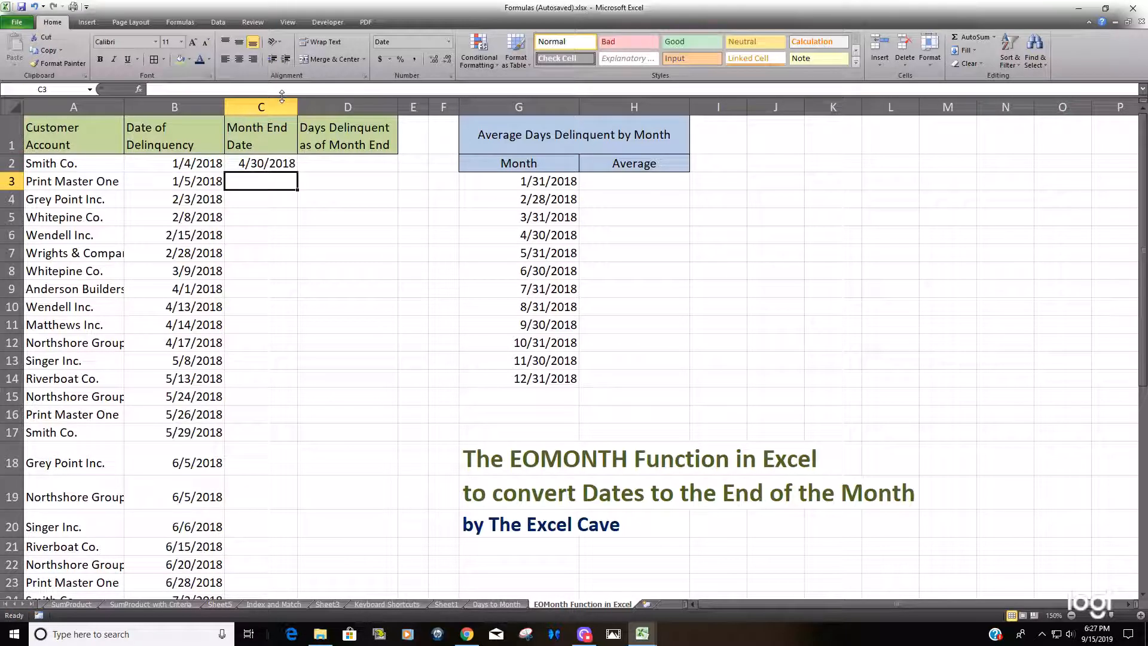
Check the C2 formula against the date in B2 and set its months argument to 0
key(Up)
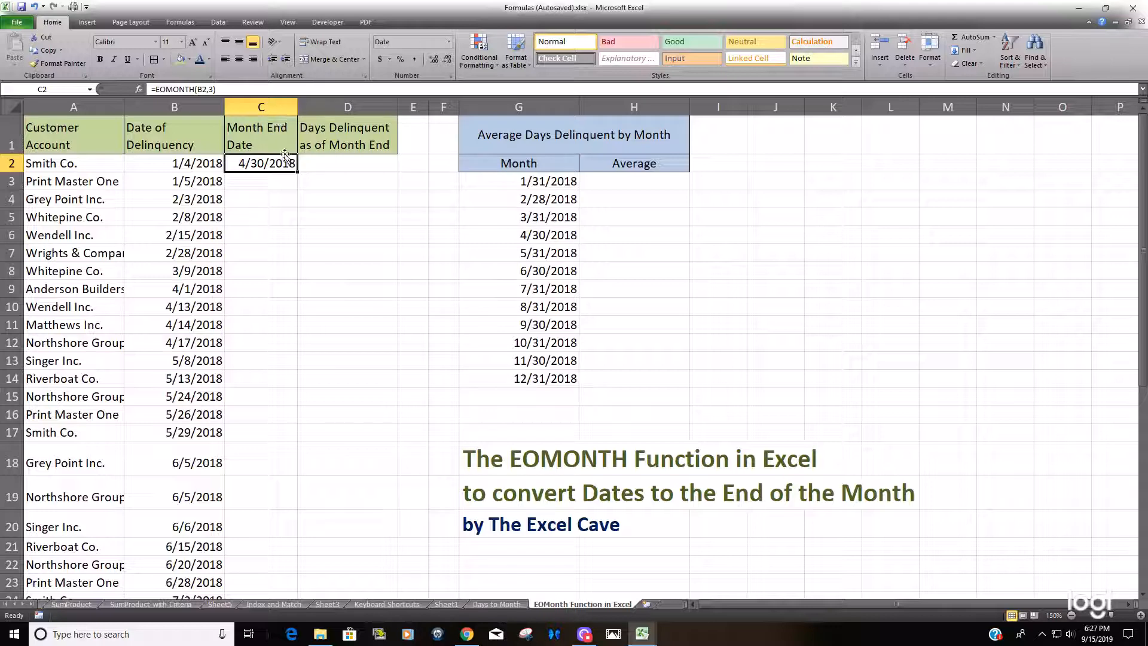
key(F2)
click(321, 165)
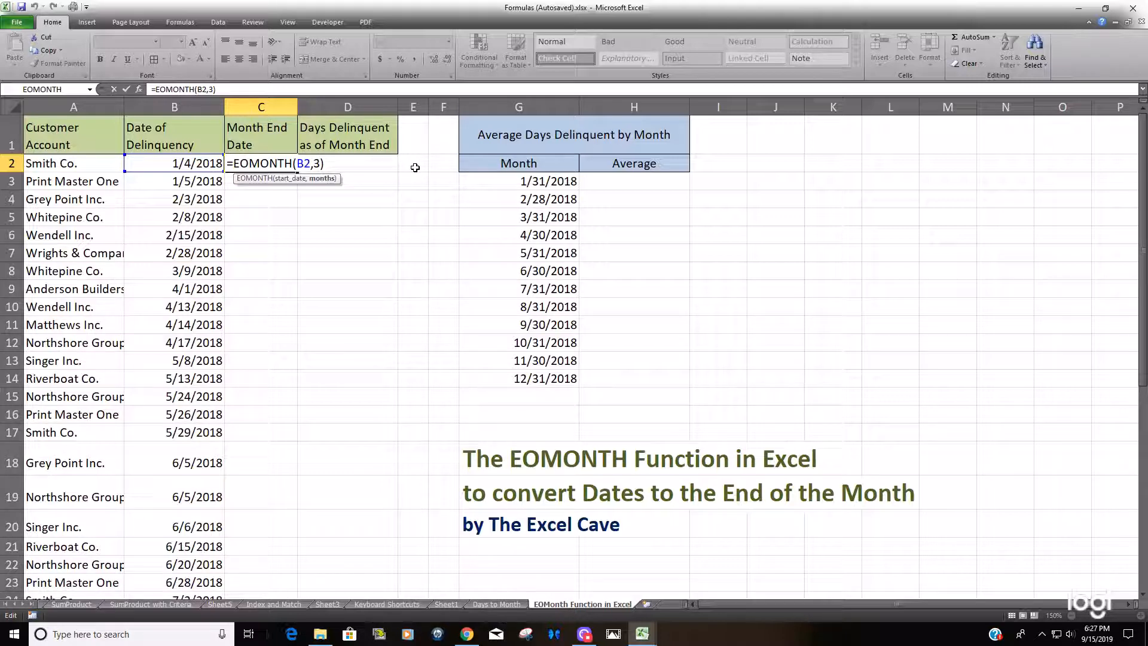
key(ctrl+Return)
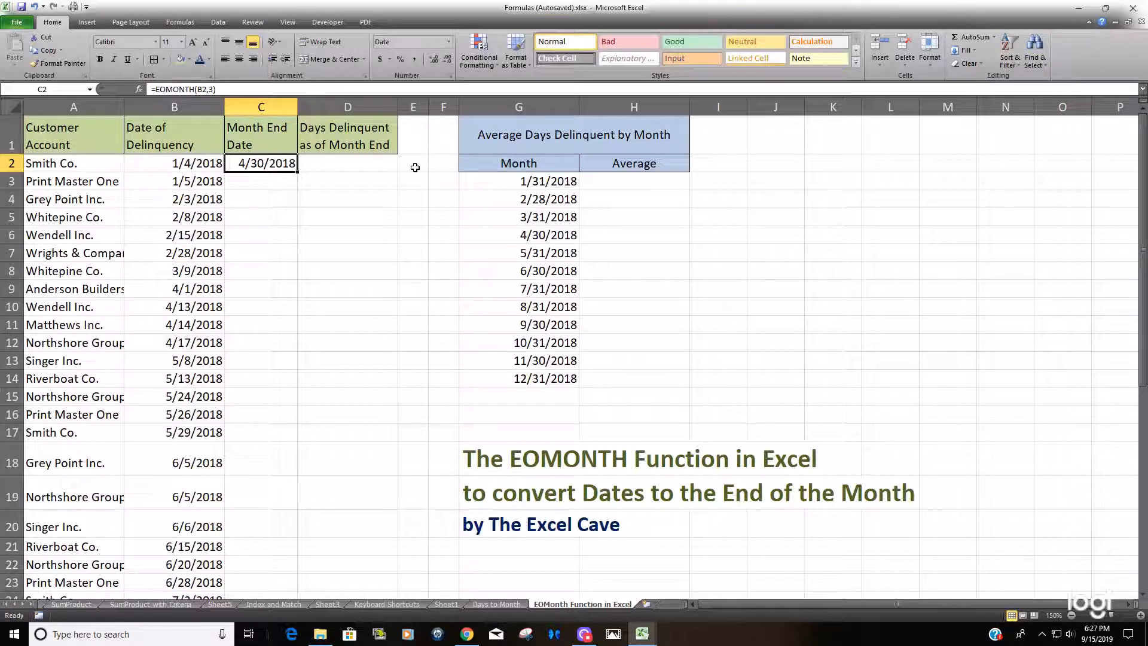
click(208, 166)
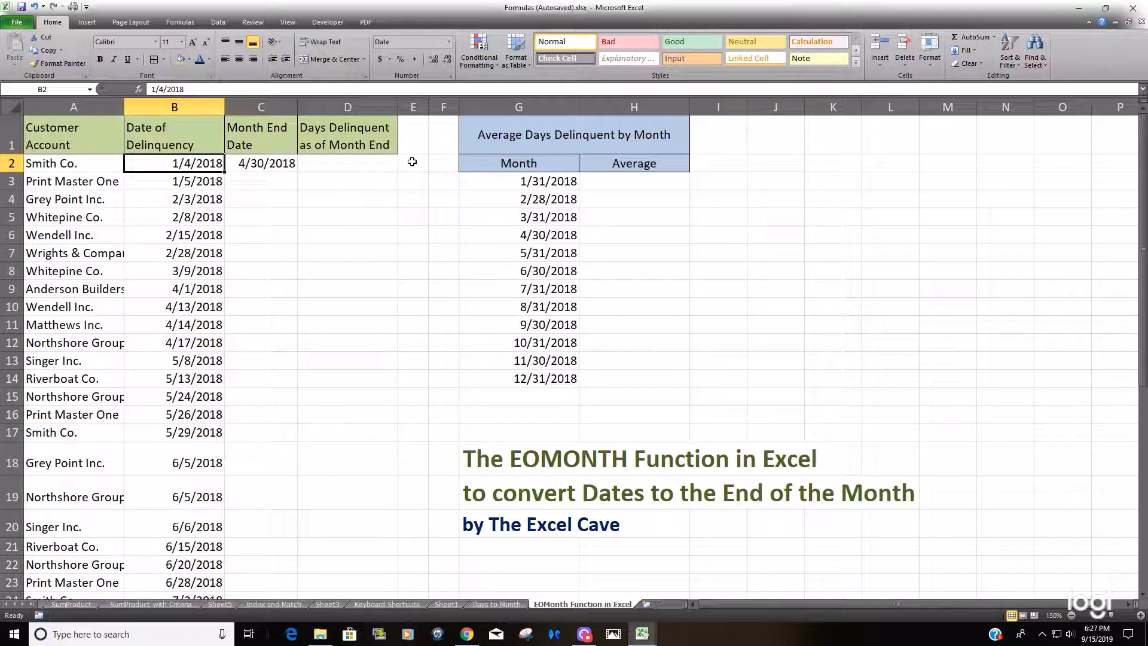
click(285, 162)
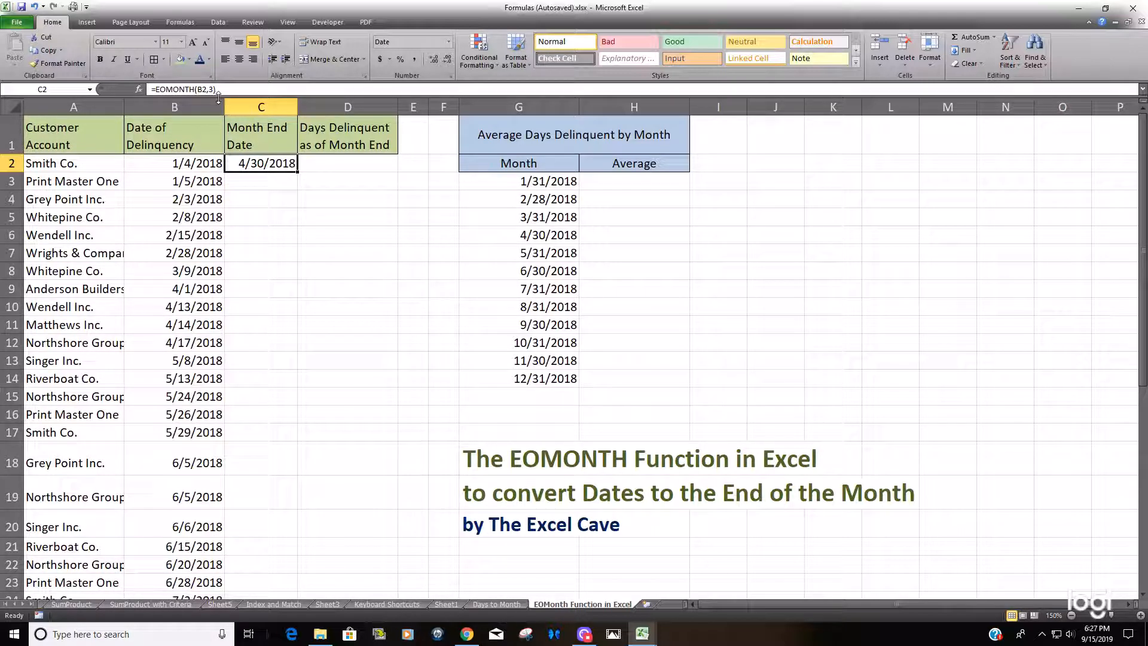
key(F2)
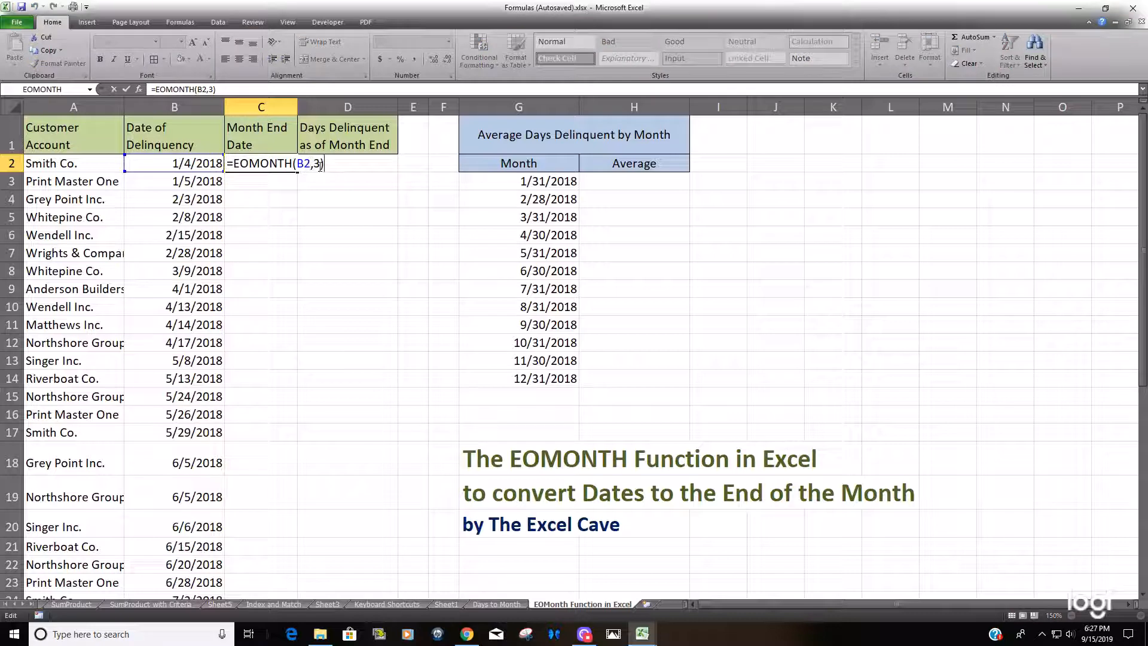
key(Left)
key(BackSpace)
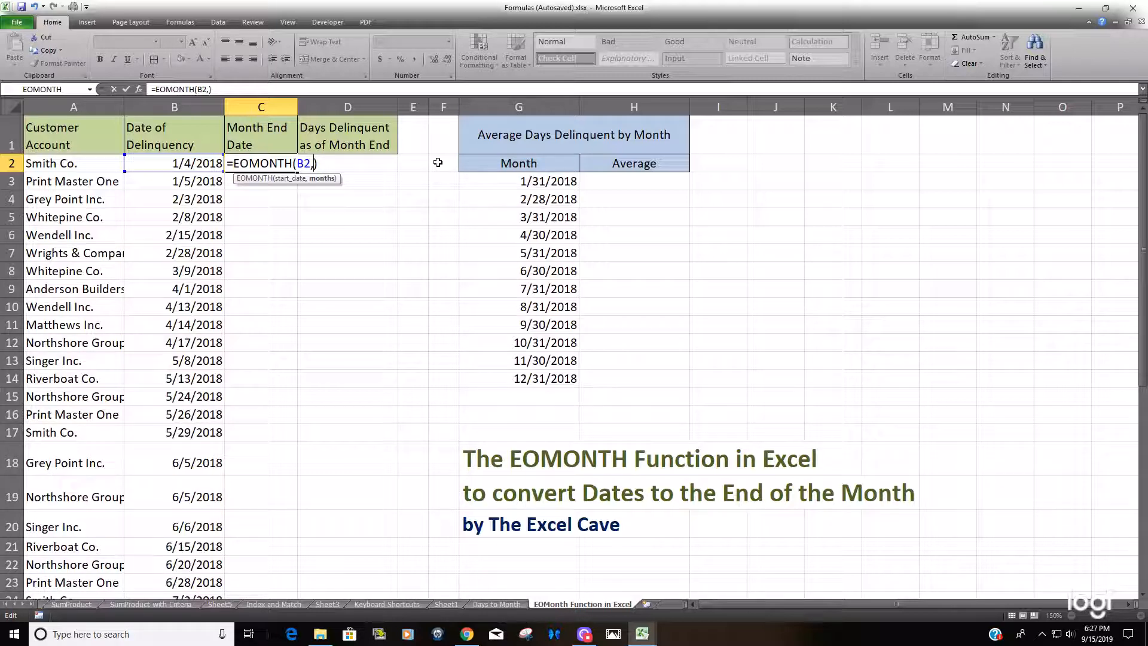
text(0)
key(Return)
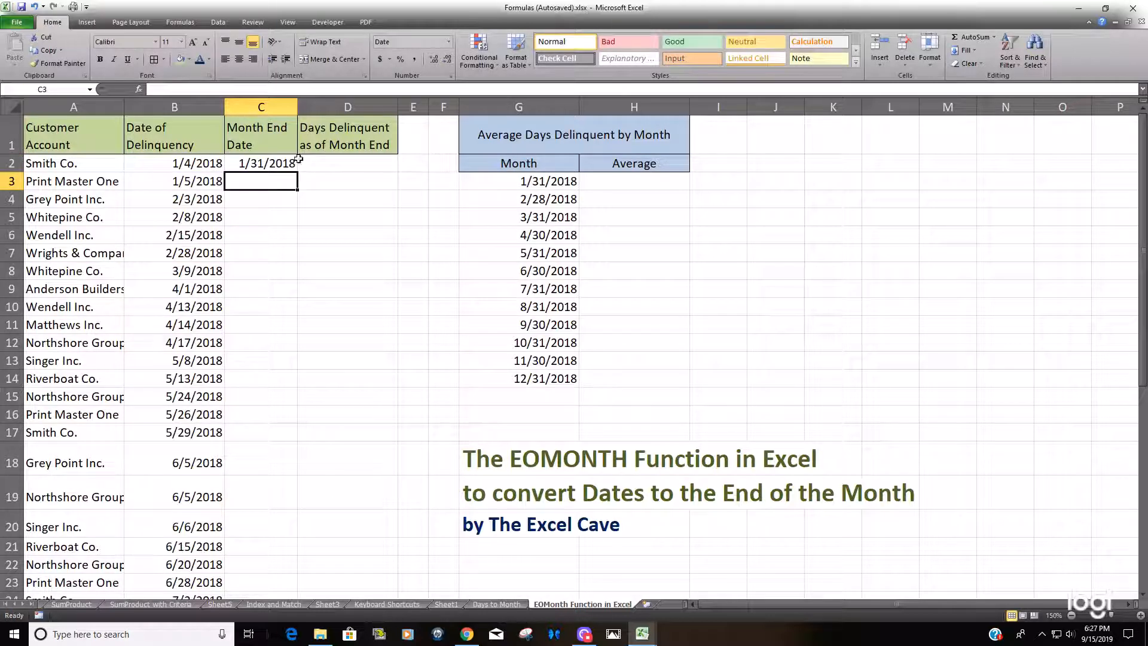
Fill the C2 formula down the Month End Date column for all accounts and check the filled dates
click(232, 164)
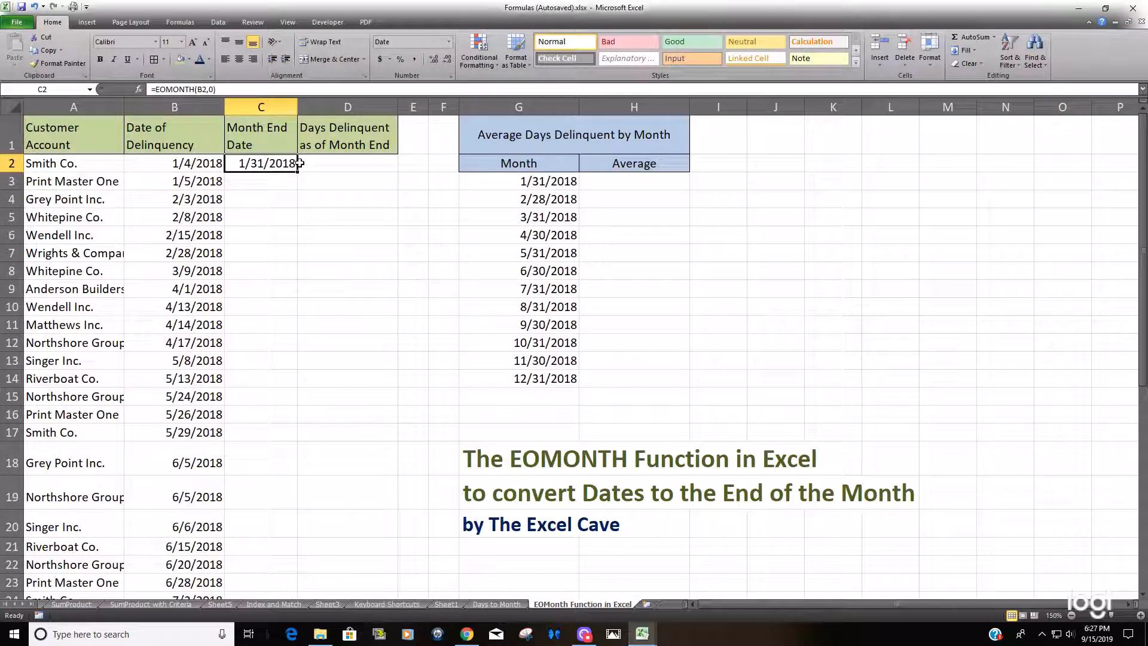
click(166, 171)
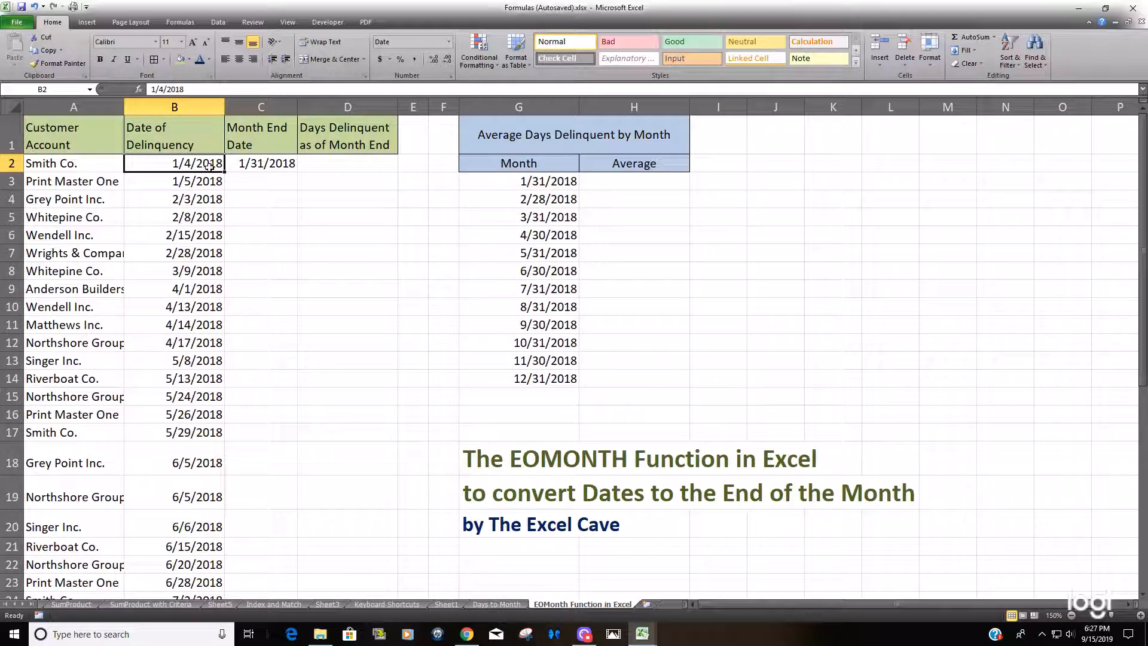
click(292, 165)
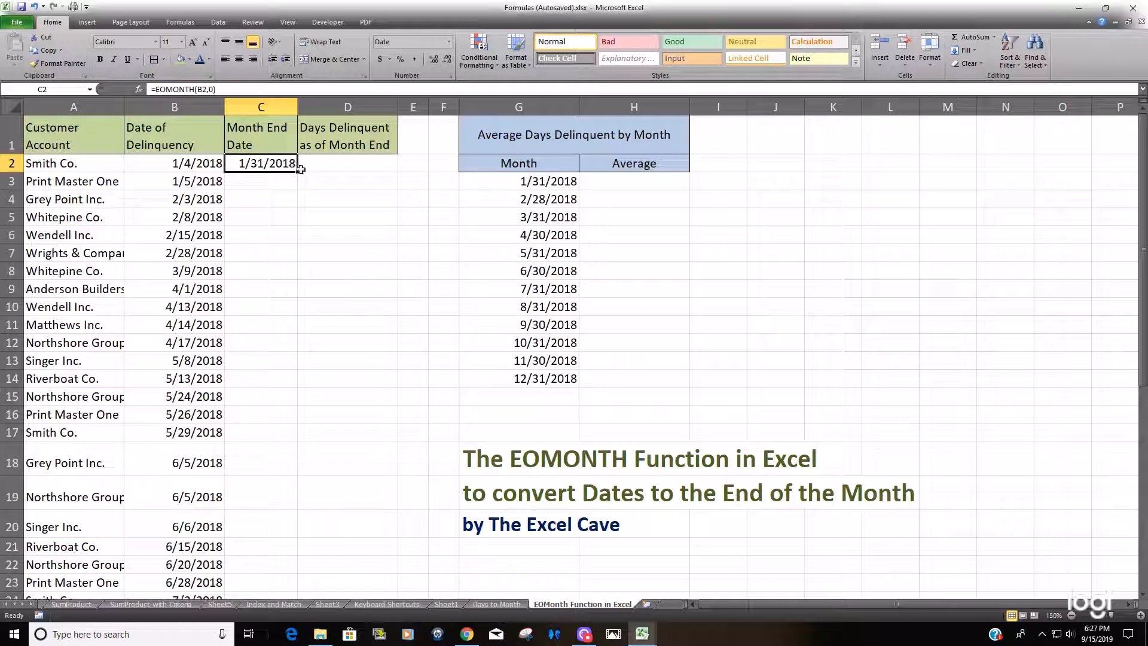
double_click(297, 172)
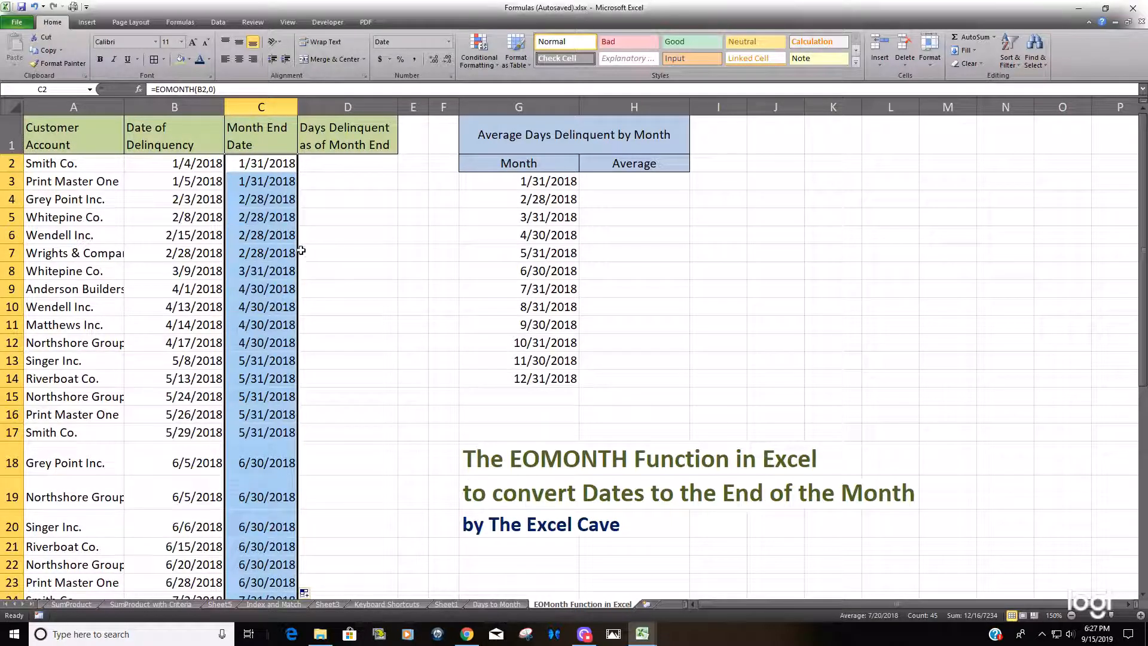
scroll(275, 347, down, 10)
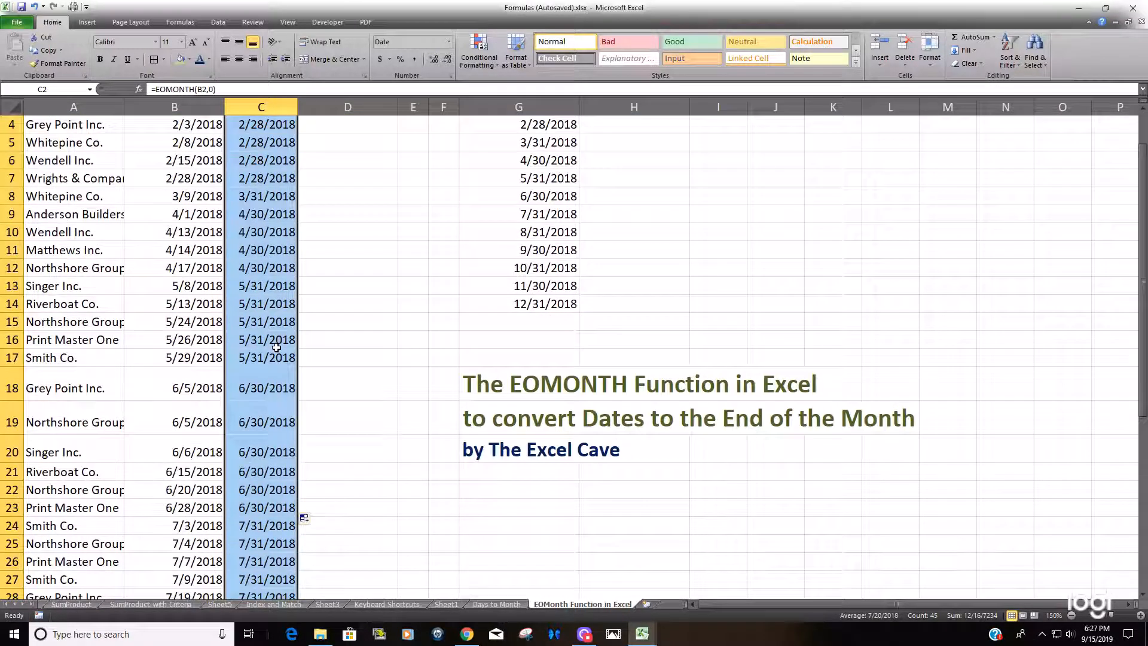
scroll(276, 347, up, 10)
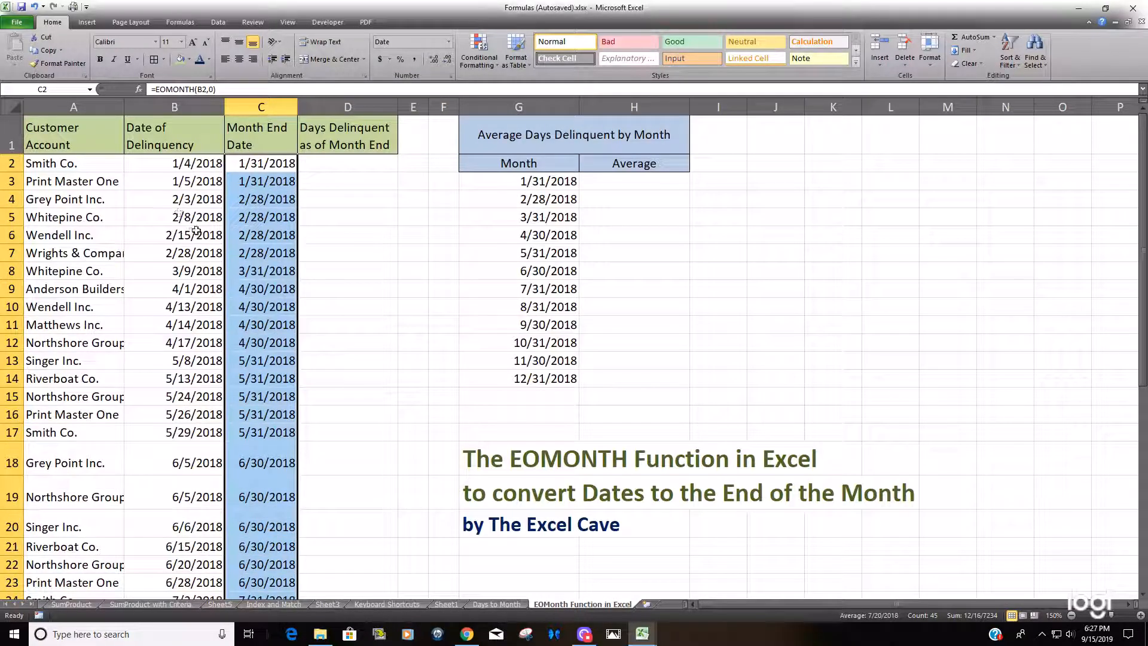
Enter =C2-B2 in D2 and fill it down the Days Delinquent as of Month End column for all accounts
click(196, 235)
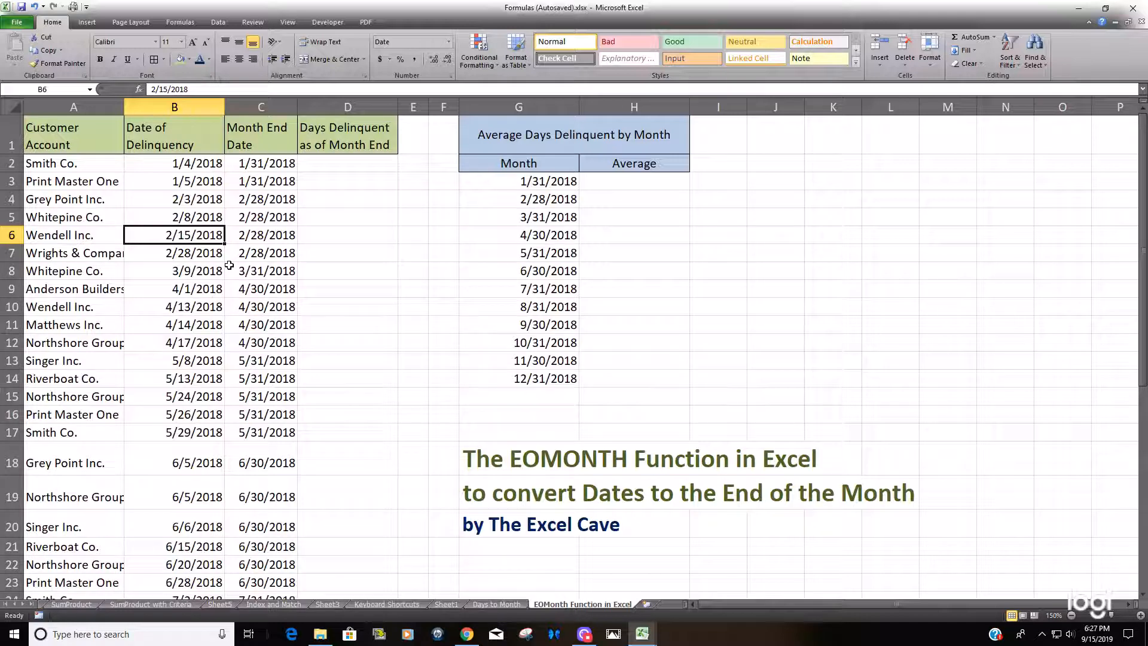
click(348, 163)
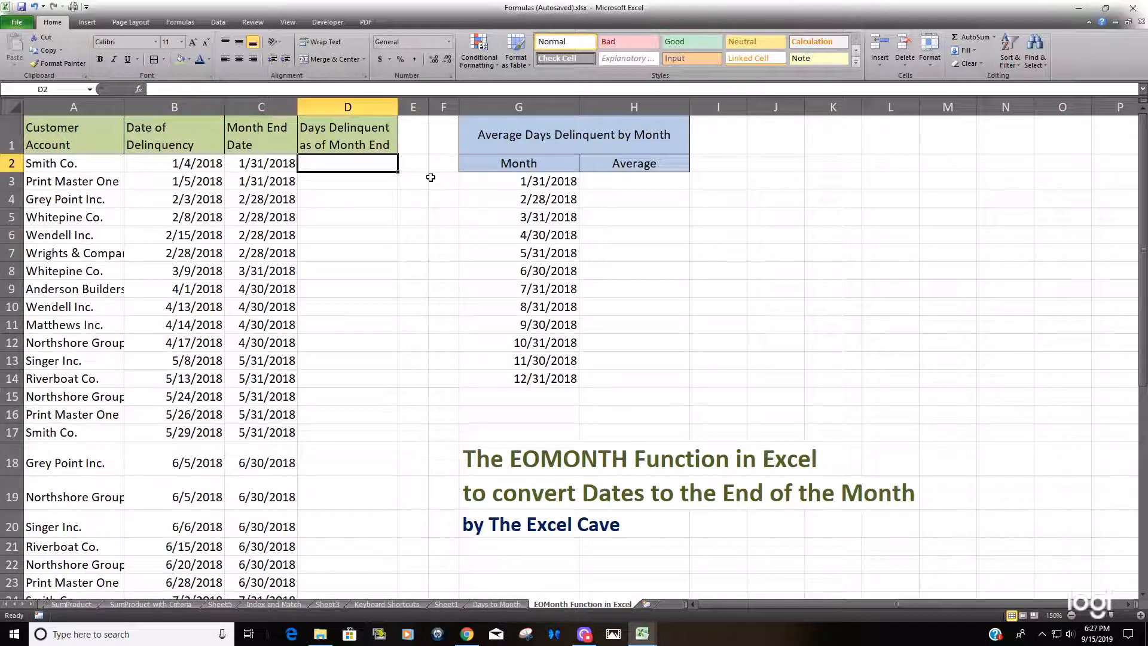
text(=)
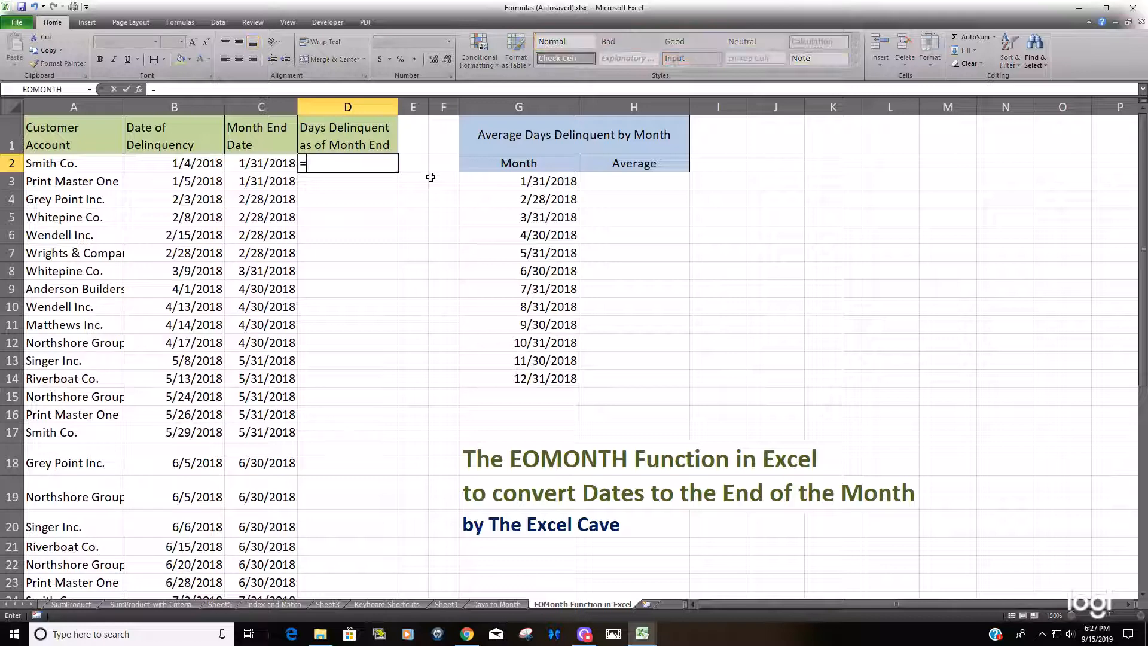
click(244, 163)
text(-)
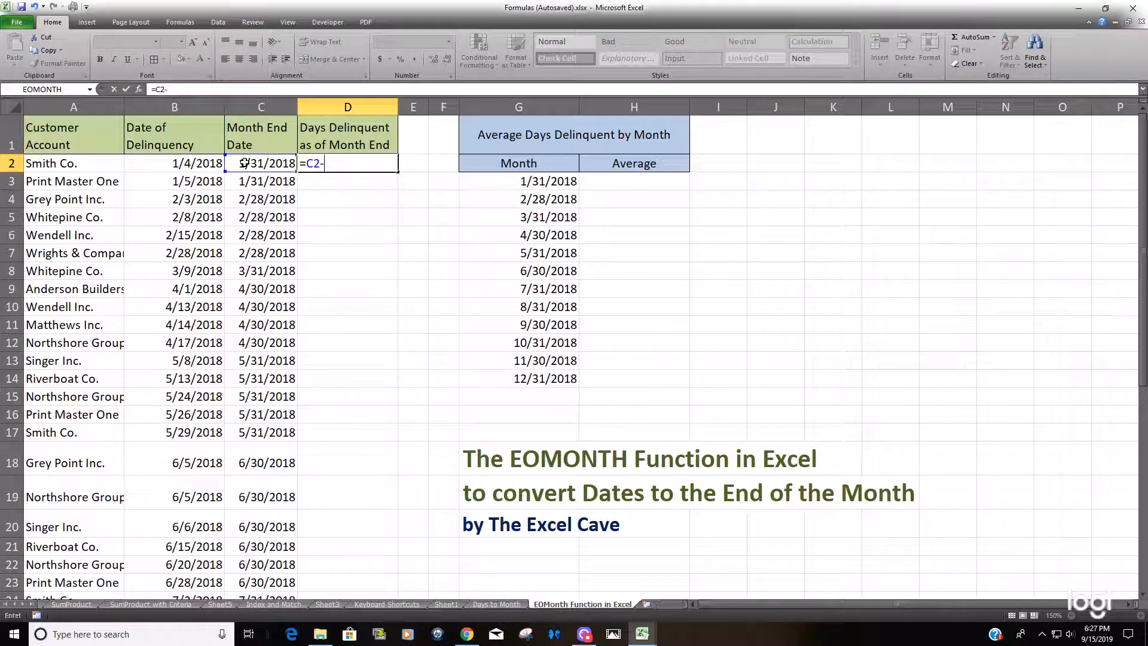
click(186, 162)
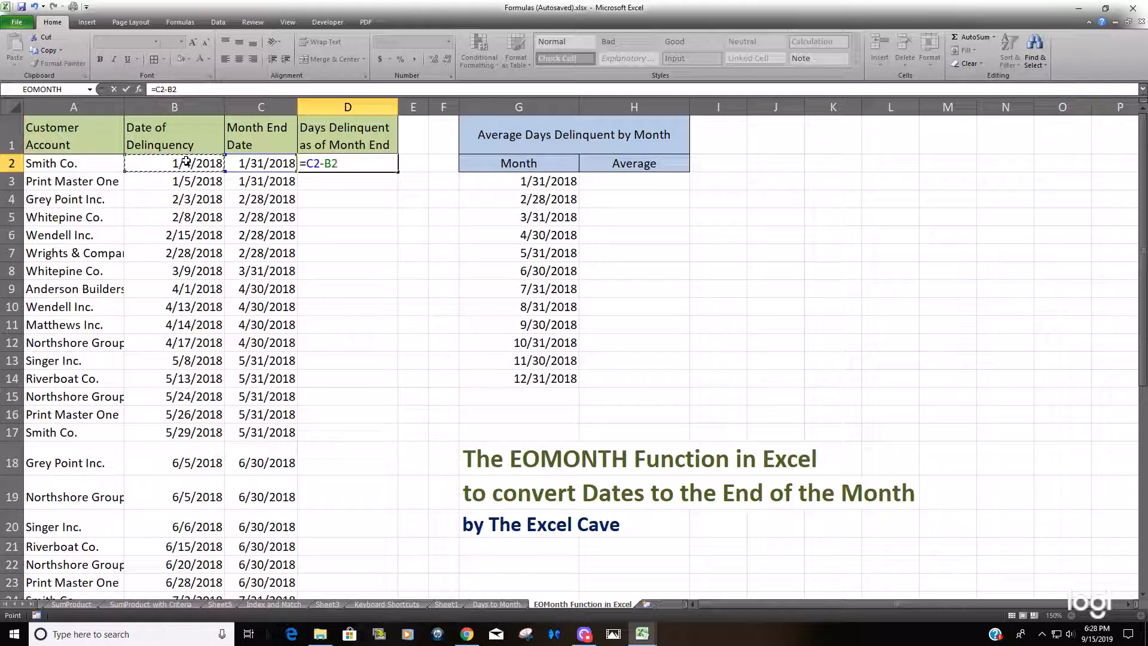
key(Return)
click(328, 166)
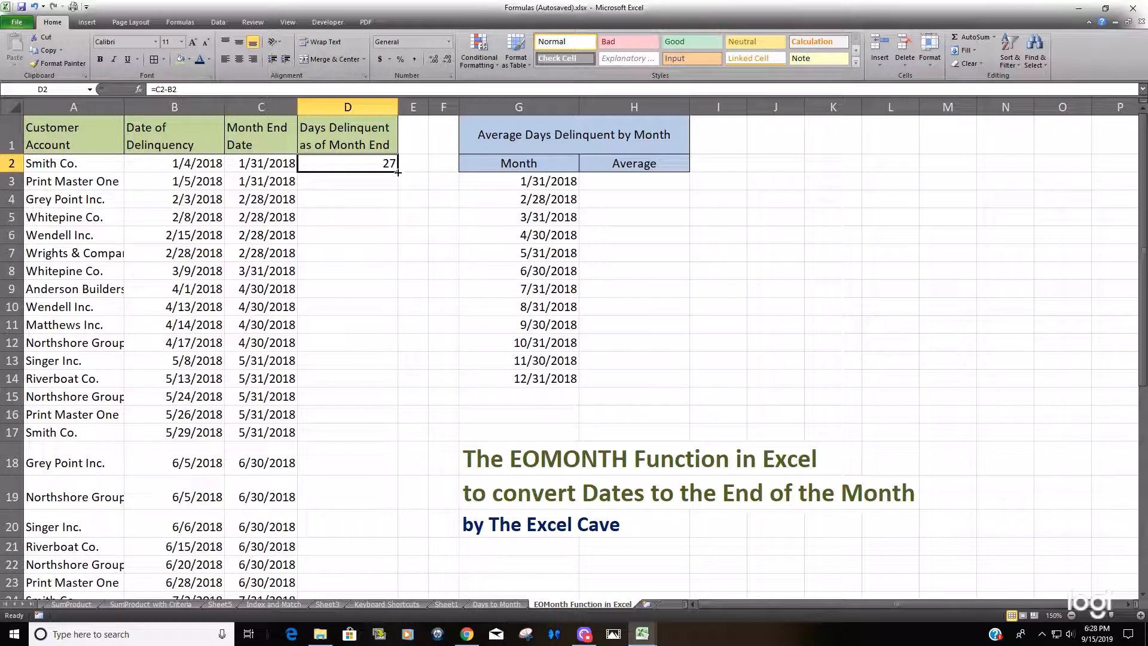
double_click(397, 172)
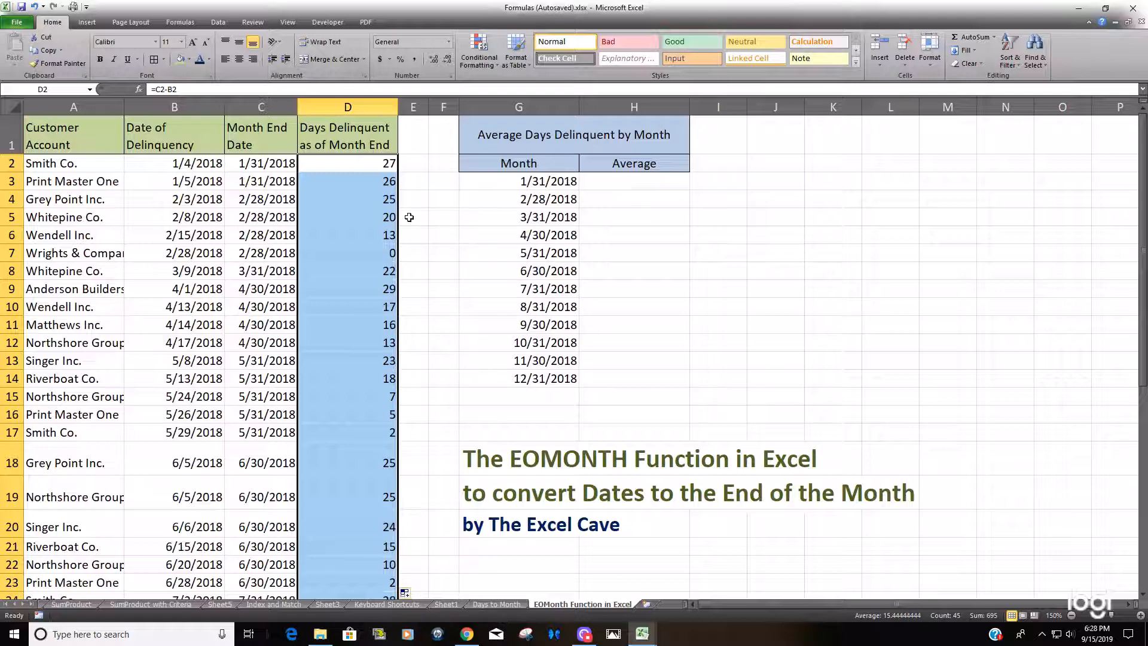
Begin an AVERAGEIF formula in H3 with the absolute range $C:$C and the month in G3 as the criteria
click(613, 188)
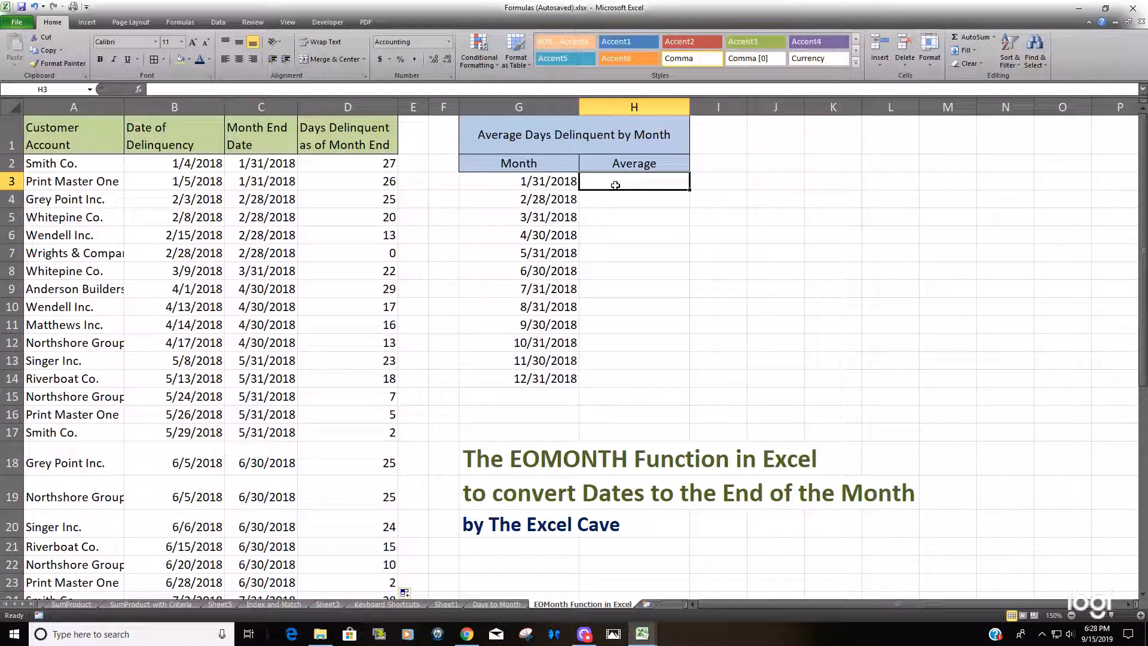
text(=IF()
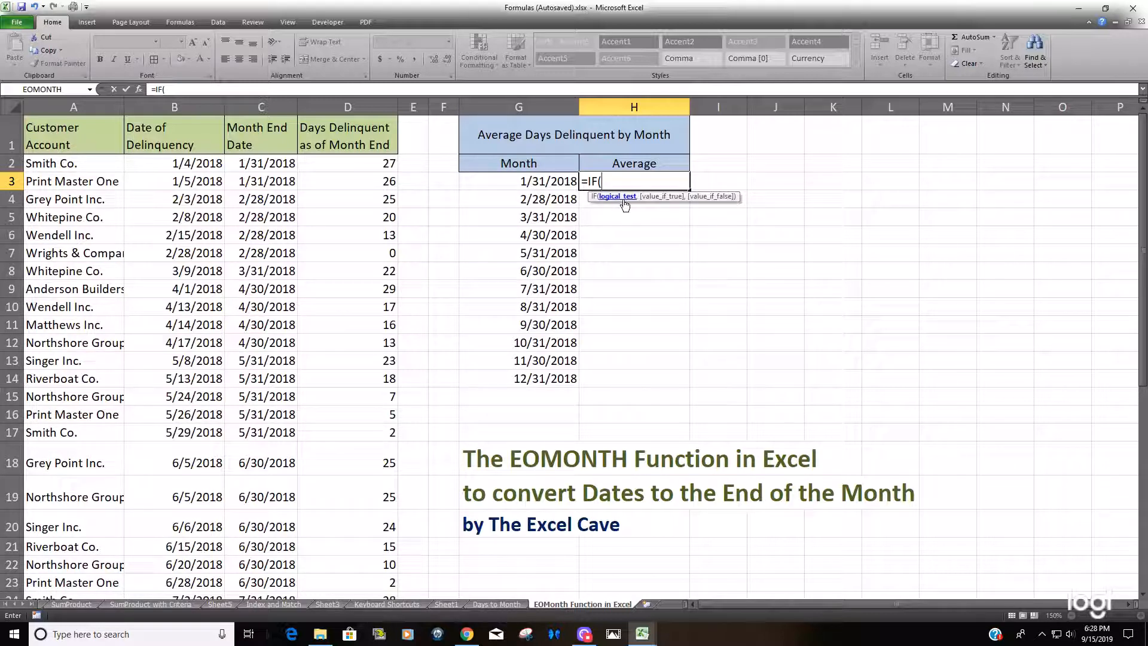
key(BackSpace)
key(BackSpace)
key(BackSpace)
text(Av)
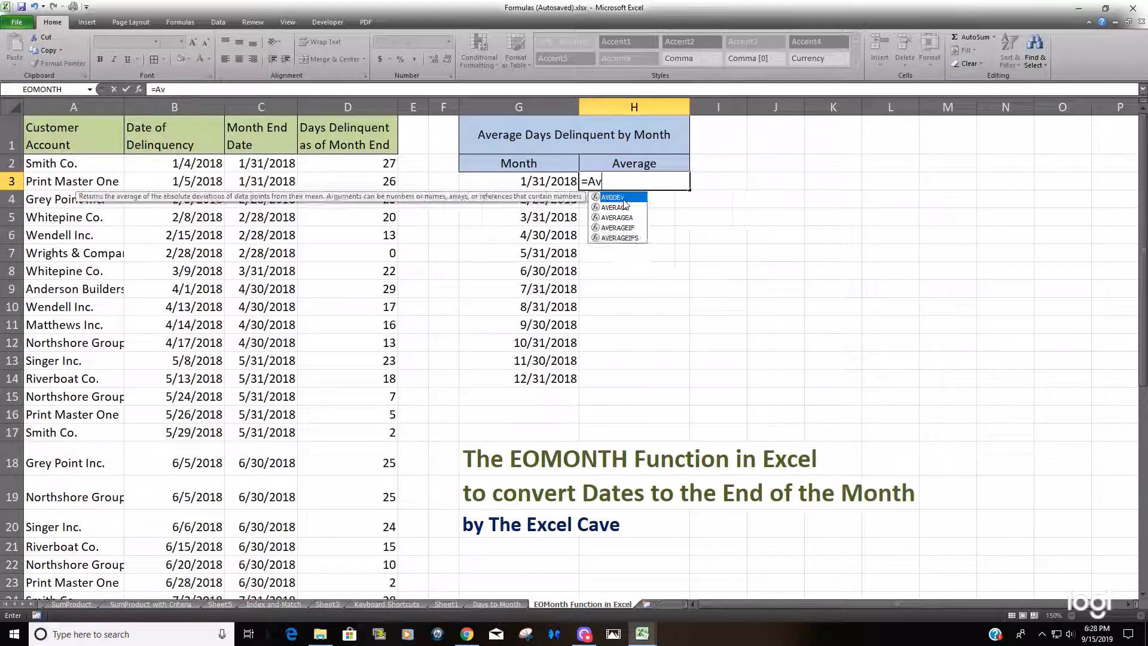
double_click(628, 228)
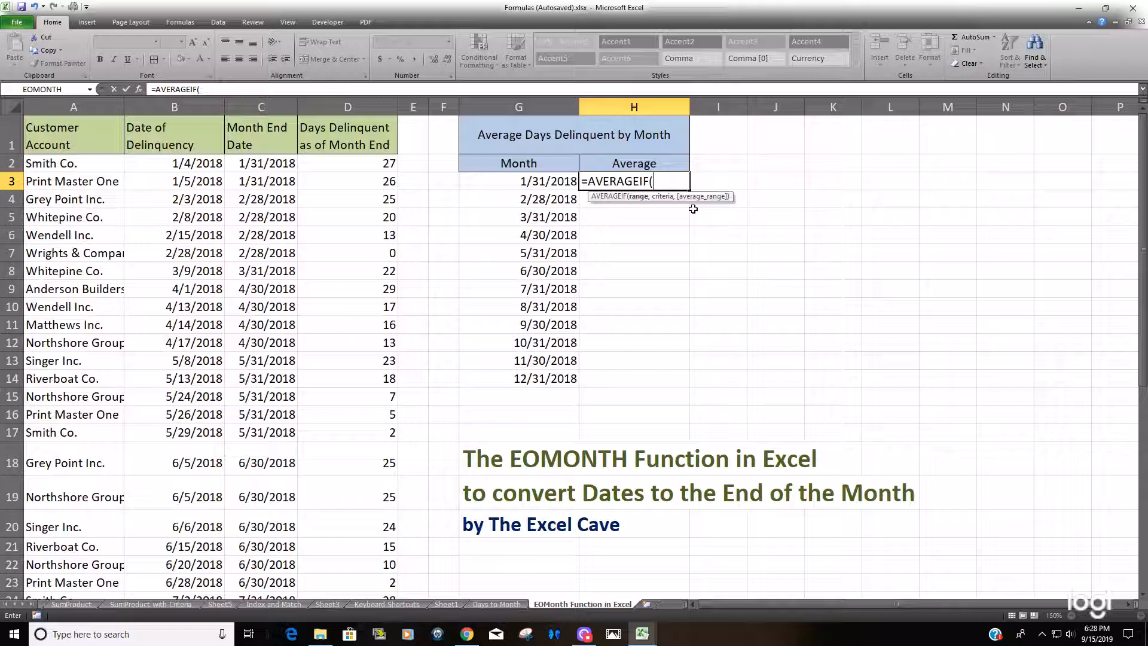
click(283, 106)
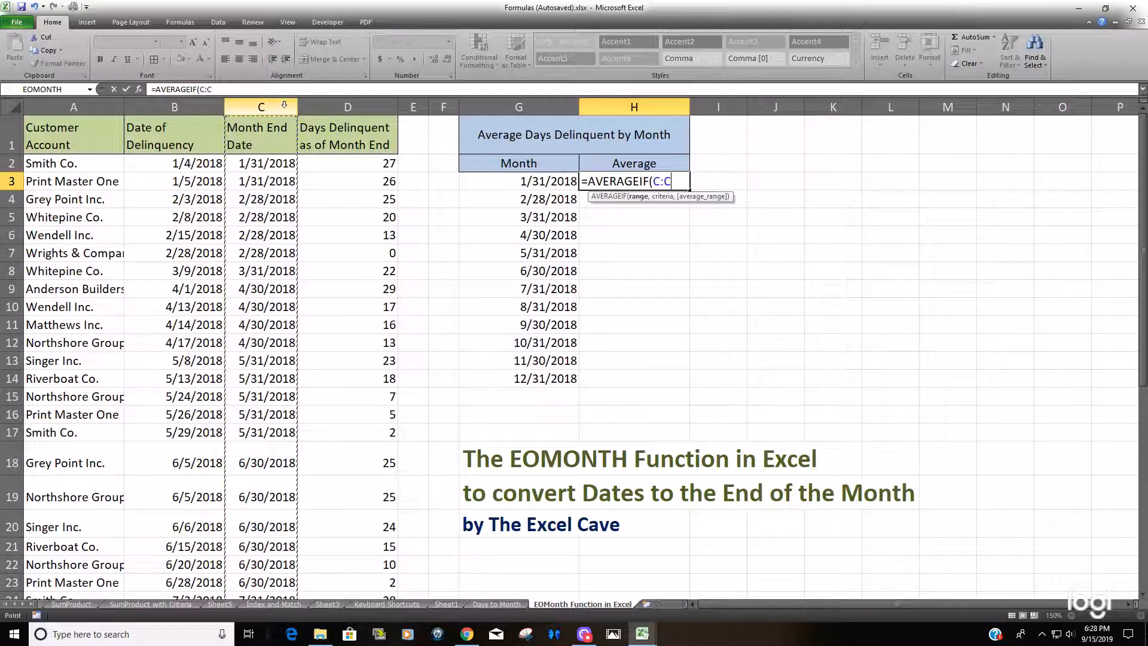
key(F4)
text(,)
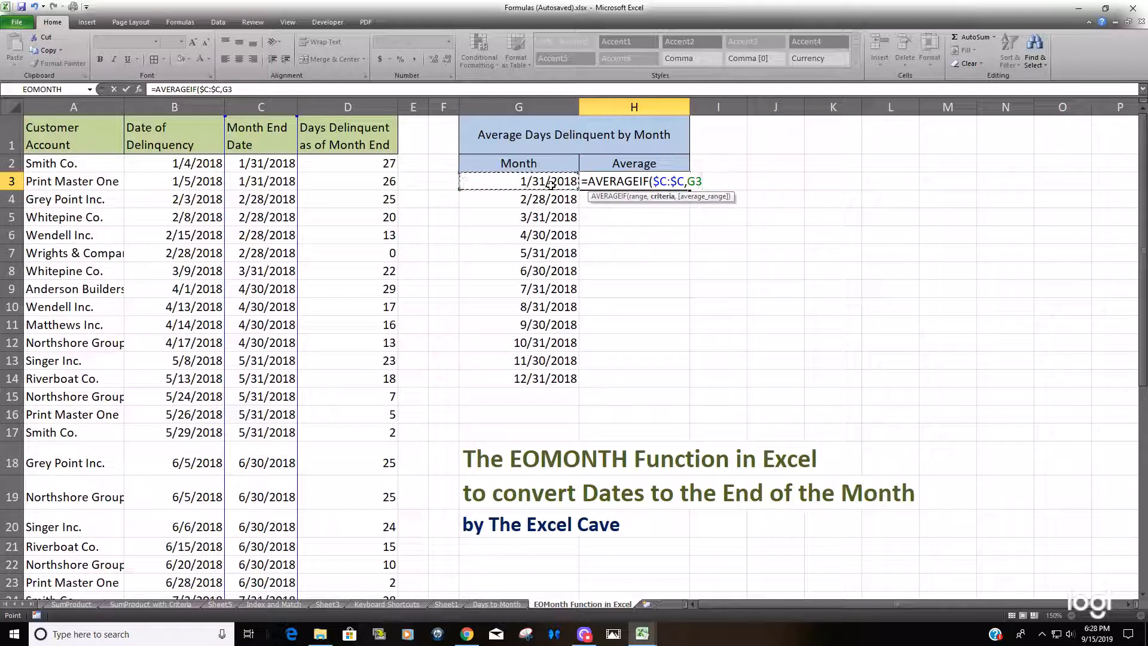
text(,)
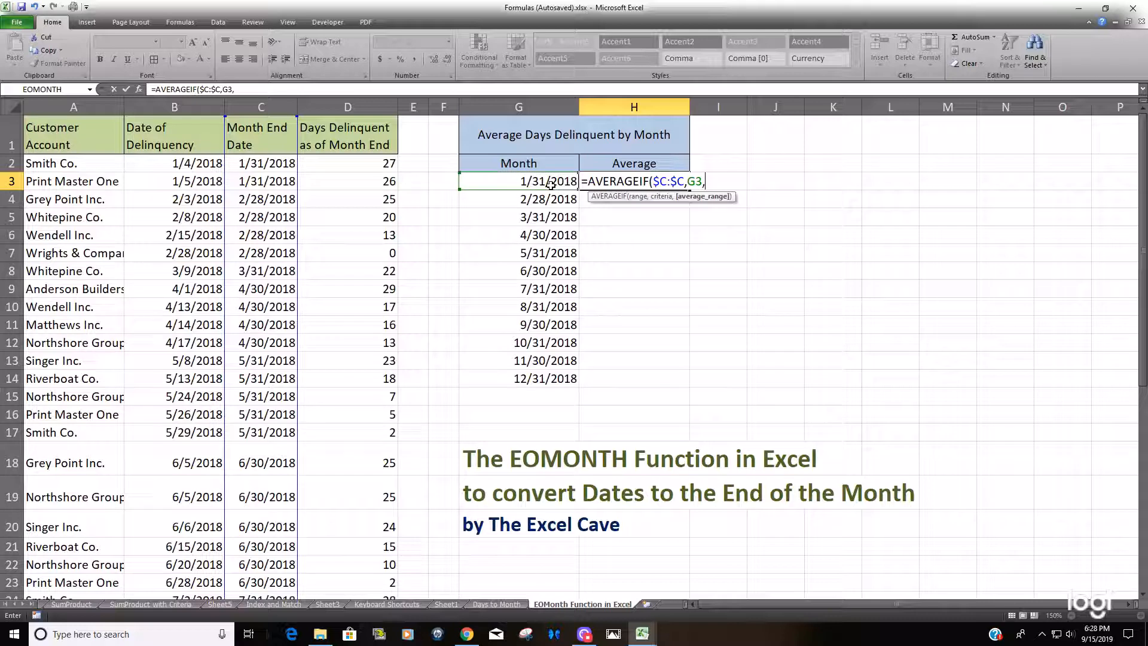
click(366, 107)
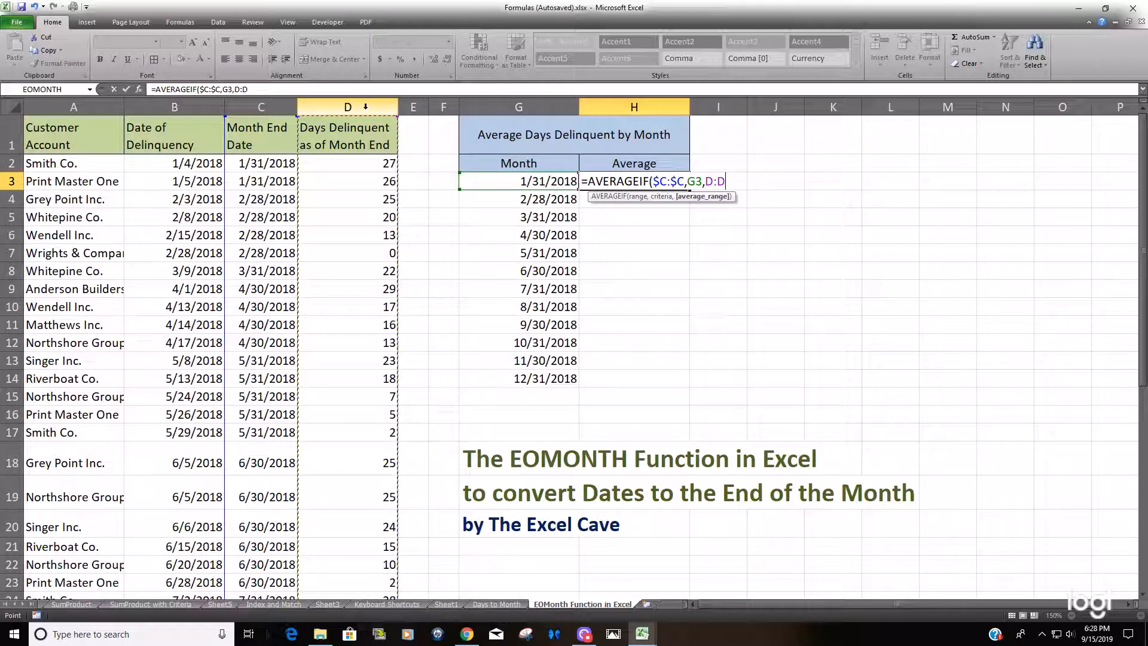
key(BackSpace)
key(BackSpace)
key(BackSpace)
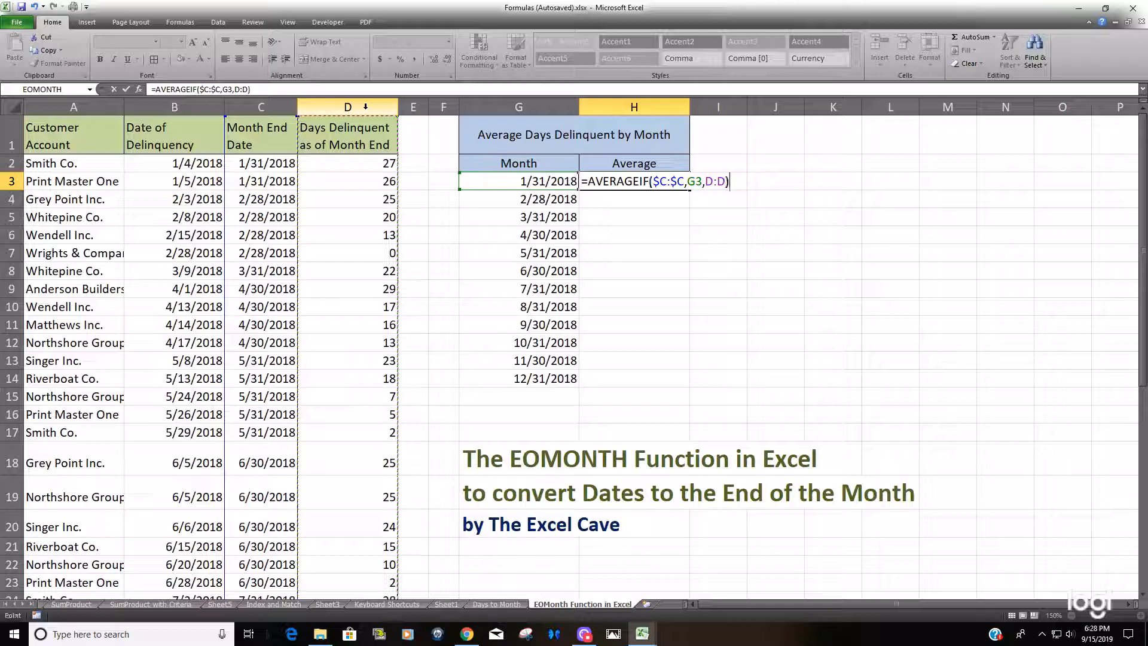
key(BackSpace)
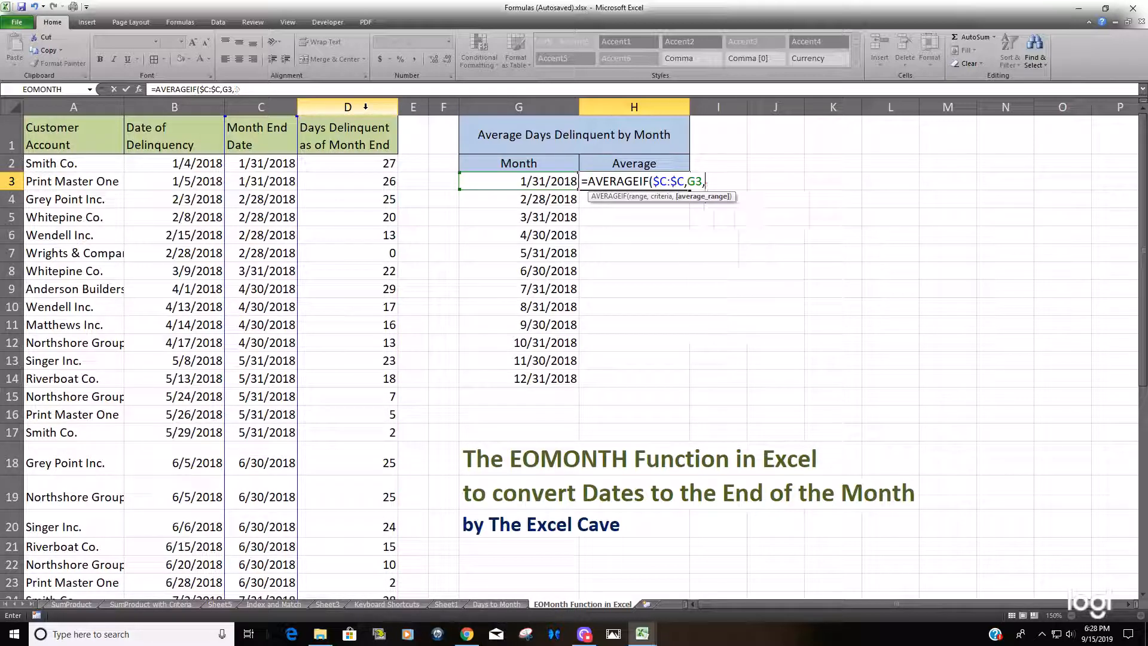
Complete the AVERAGEIF formula in H3 with the absolute average range $D:$D
click(366, 107)
key(F4)
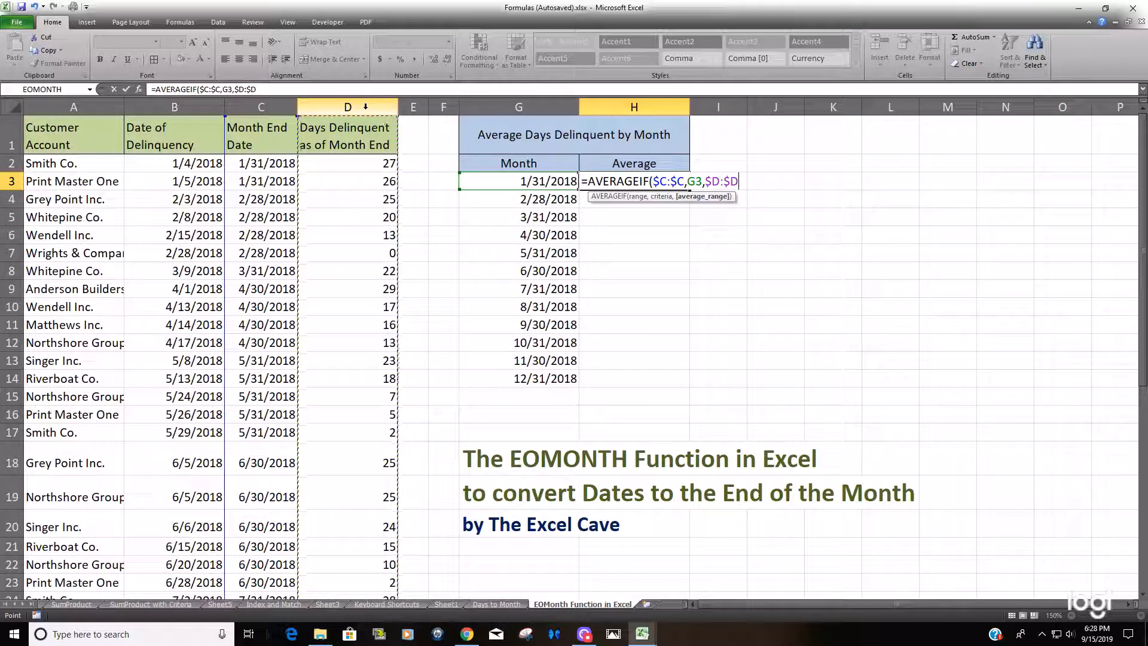
text())
key(Return)
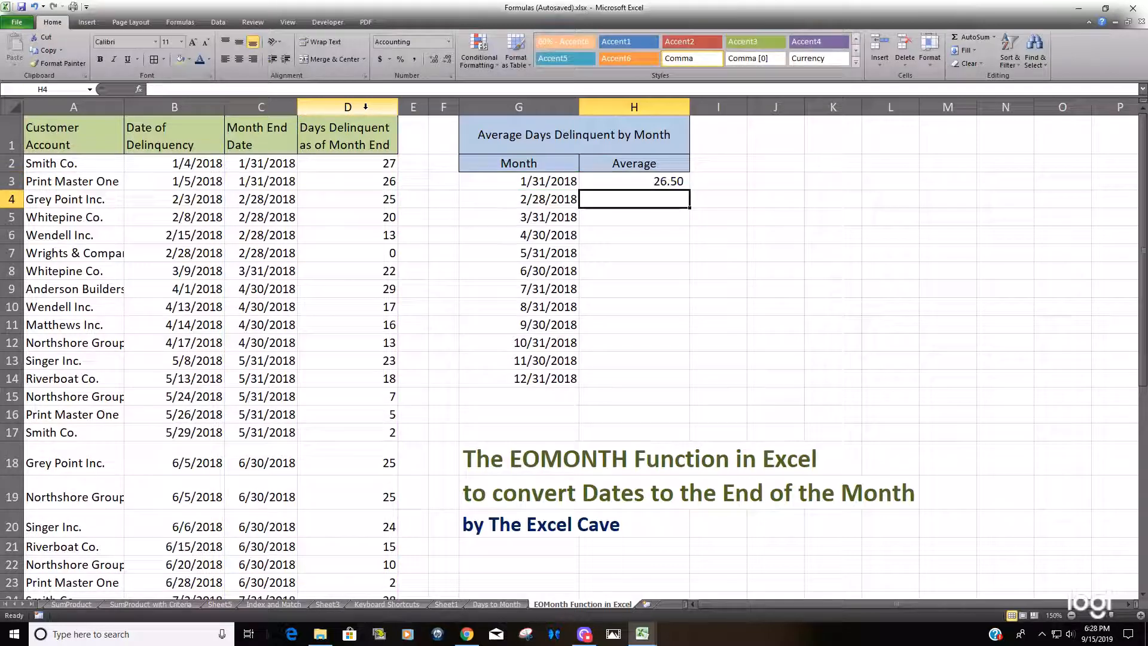
Check the H3 average against the days in D2:D3 and fill the H3 formula down the Average column for all months
click(670, 184)
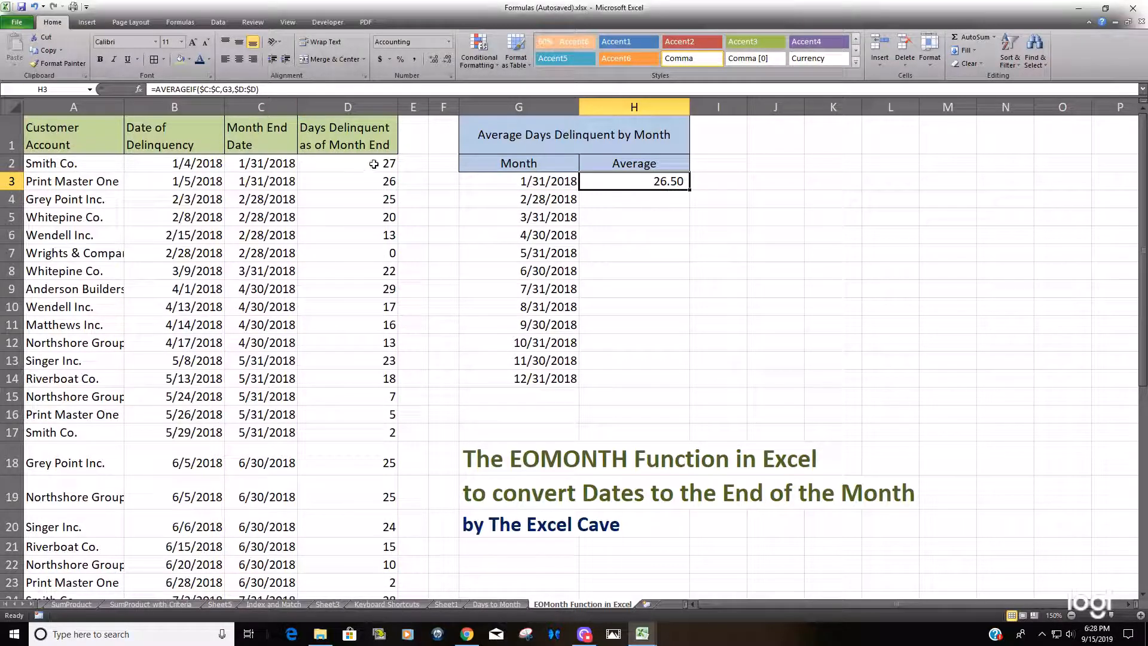
drag(371, 163, 378, 181)
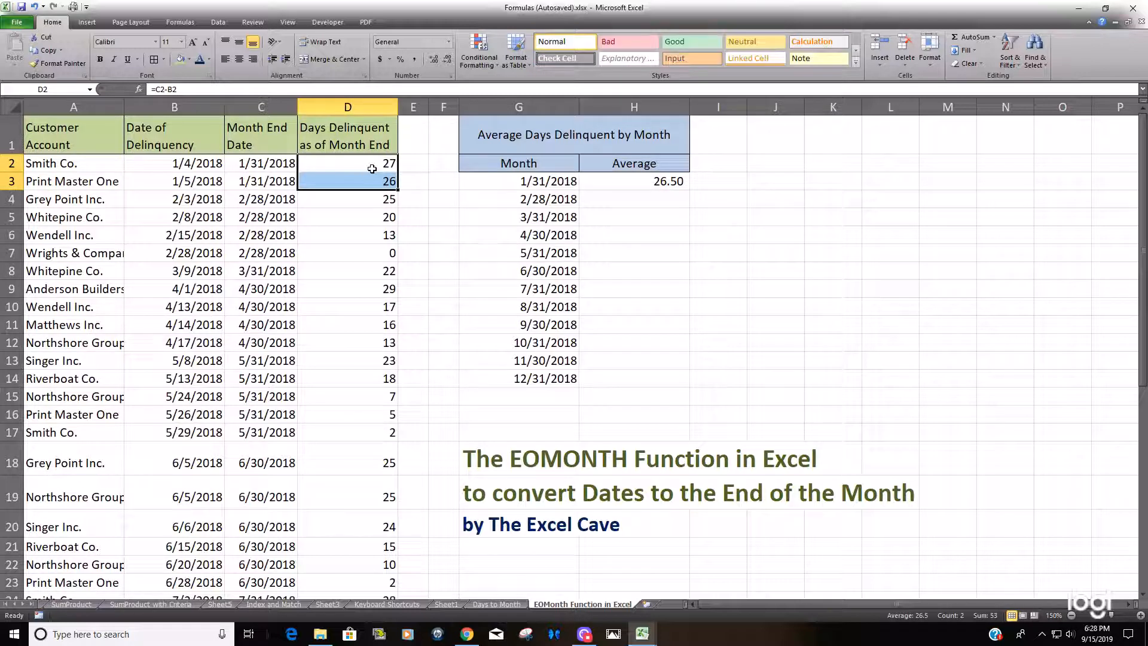
click(622, 181)
double_click(690, 190)
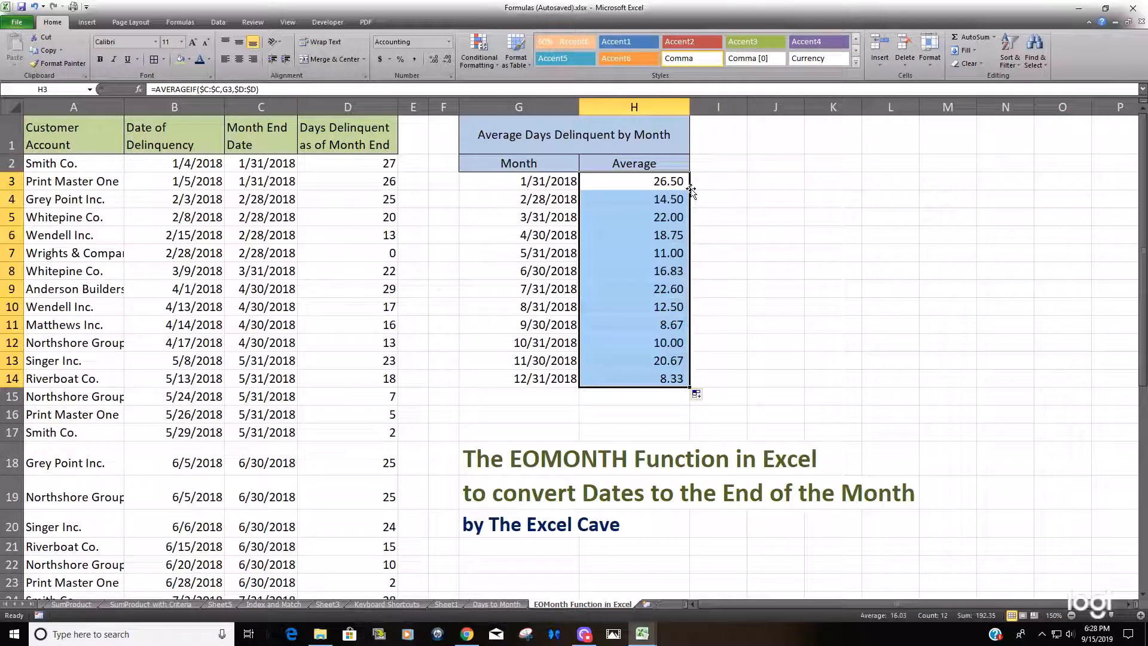
click(727, 230)
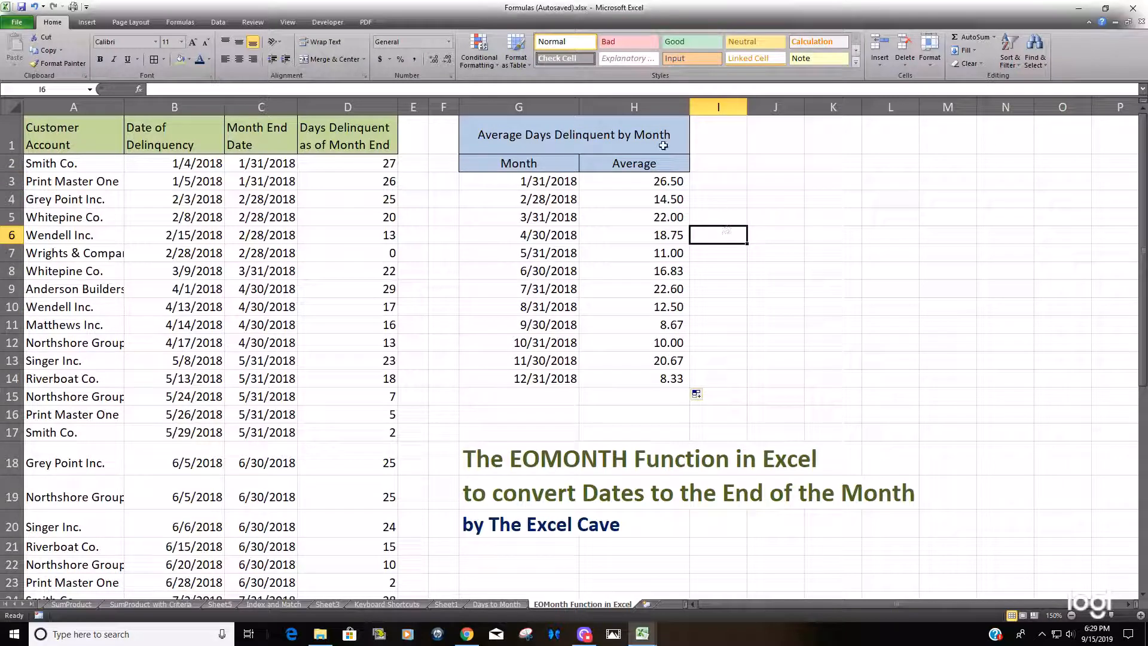
Review the EOMONTH formula in C2 and the cell it refers to
click(249, 160)
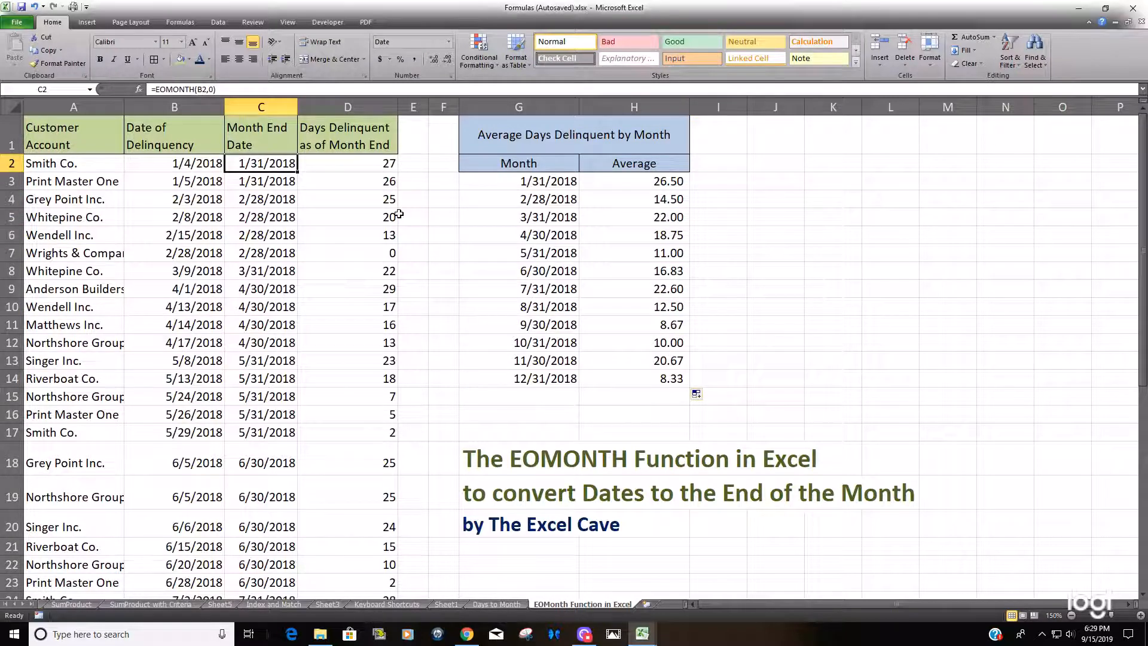
key(F2)
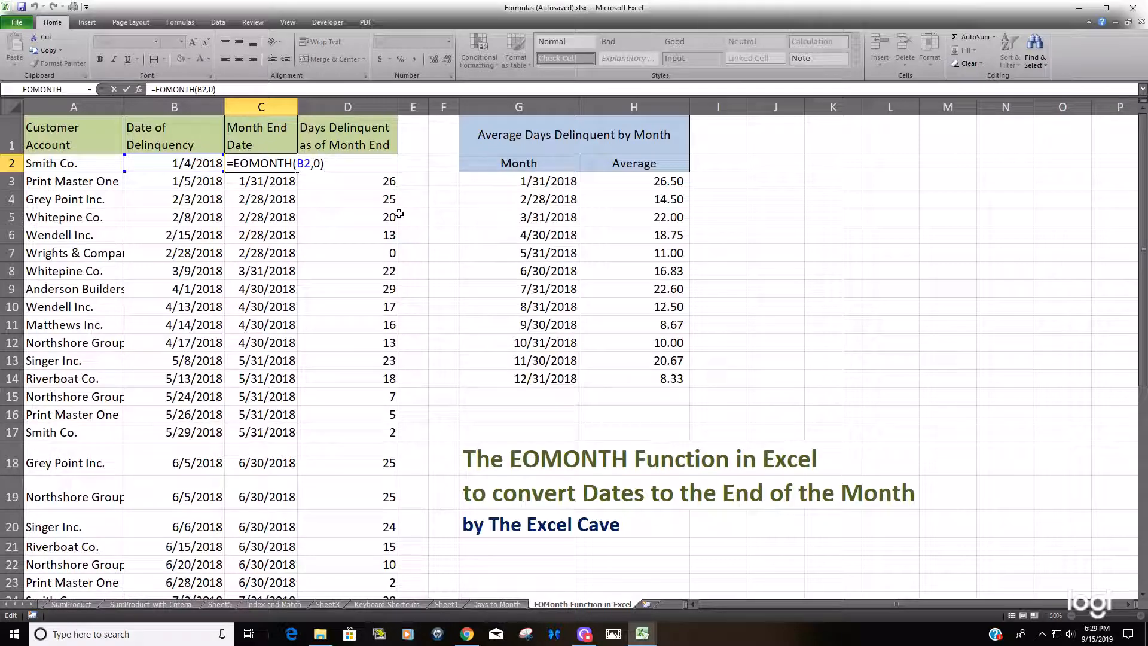
key(ctrl+Return)
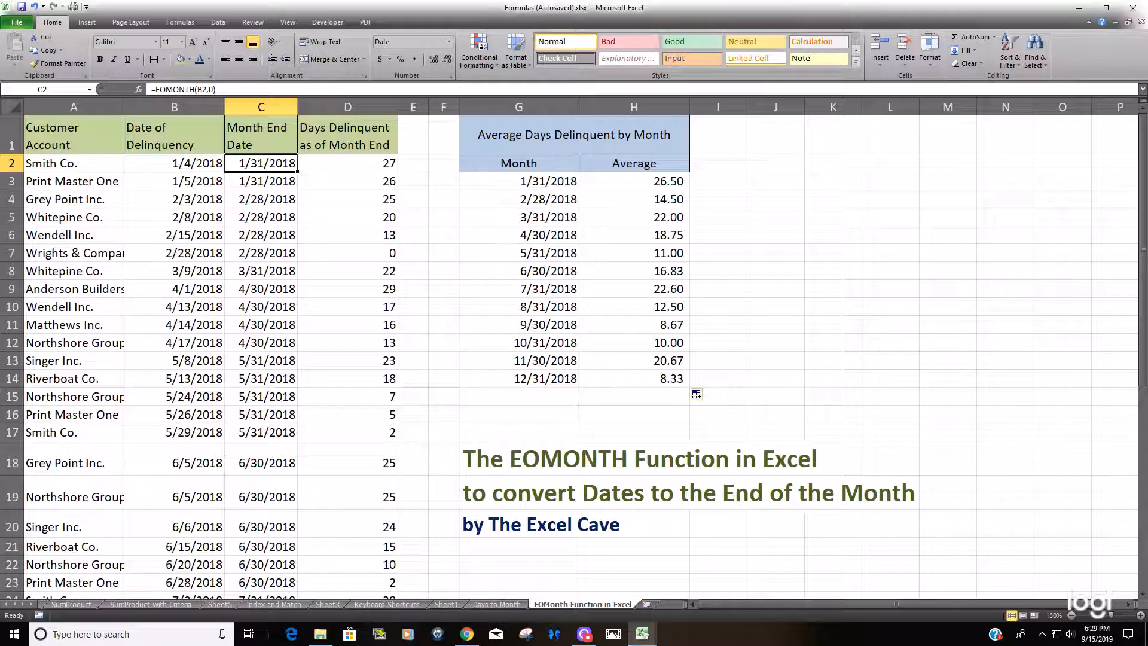
key(alt+Tab)
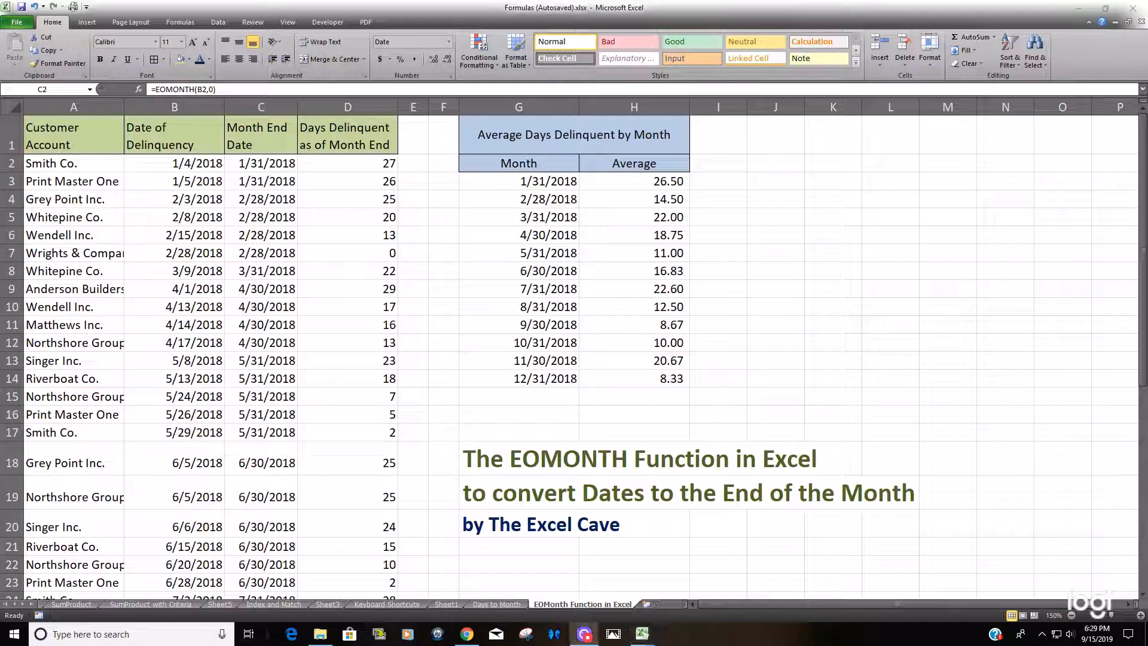